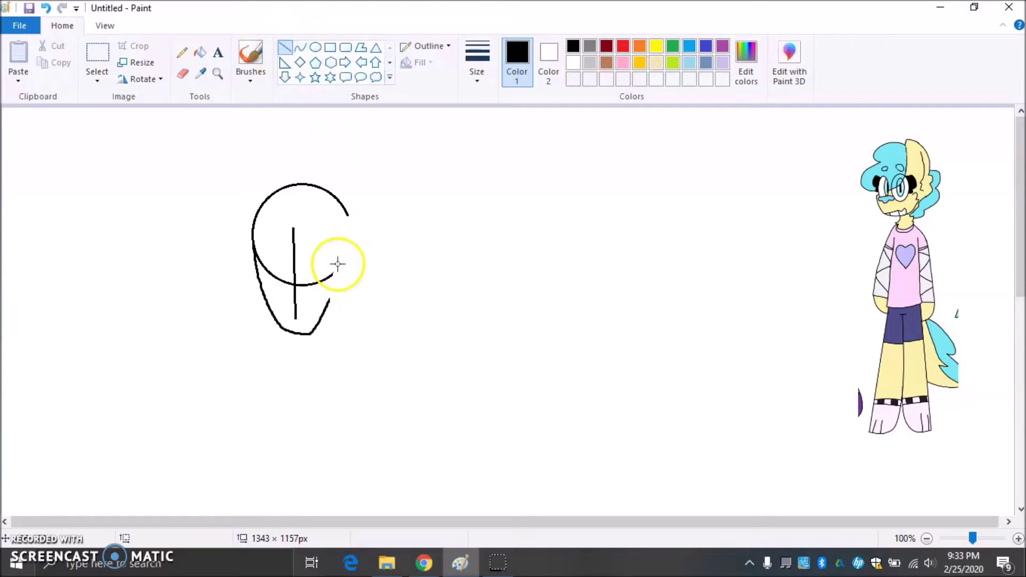
- Draw a rounded human ear with inner detail lines on the side of the head, joined to the jaw
click(182, 74)
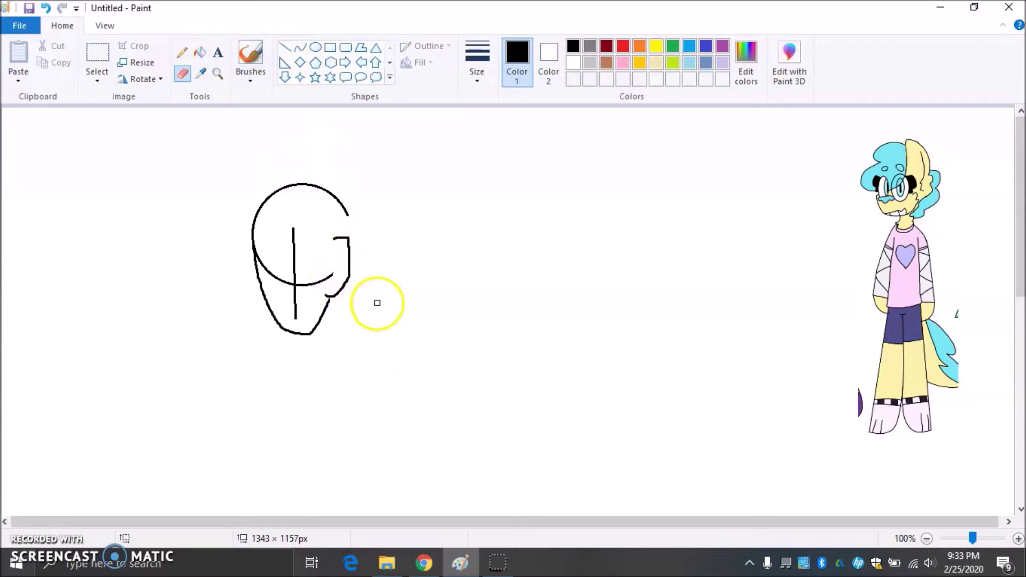
click(300, 47)
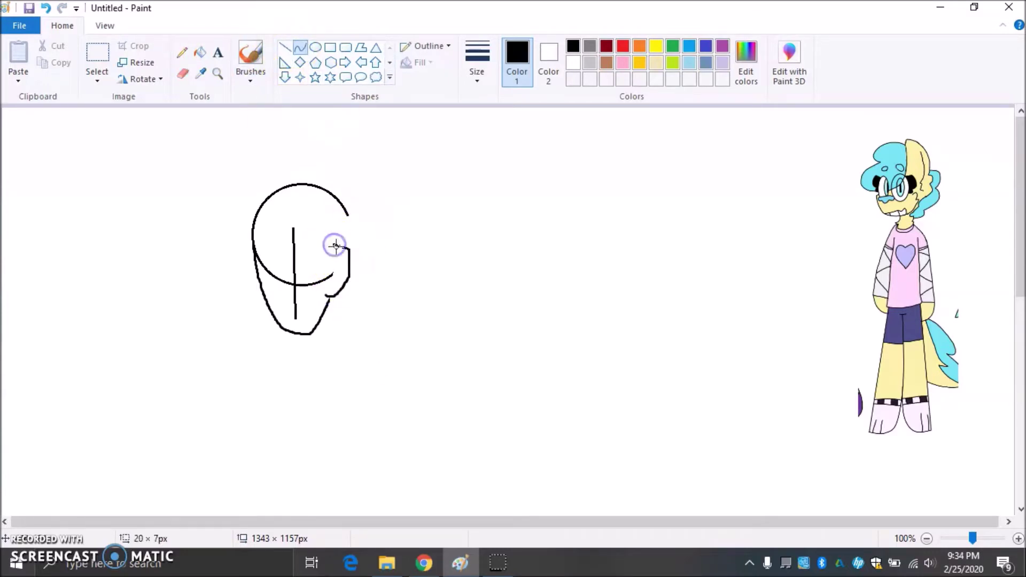
click(284, 51)
drag(328, 302, 331, 297)
click(247, 57)
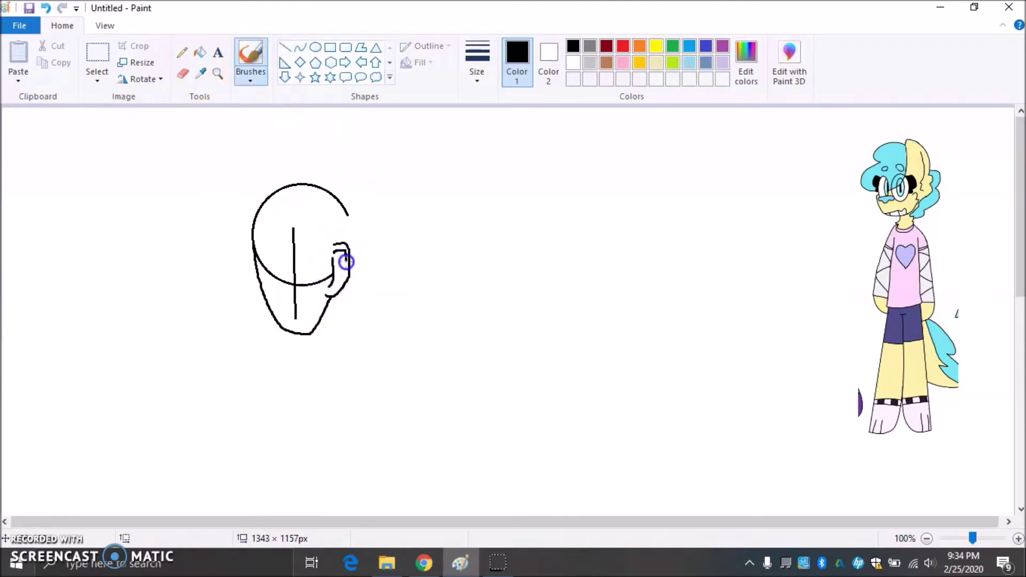
- Erase part of the skull circle's upper edge and draw a tall pointed animal ear there
click(183, 73)
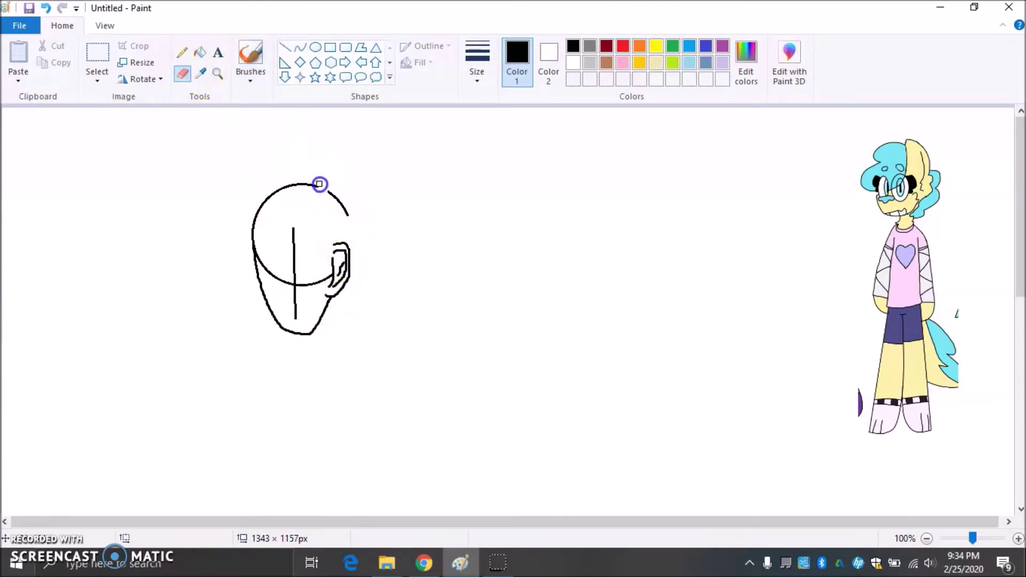
click(286, 49)
mouse_move(308, 197)
mouse_down()
mouse_move(322, 165)
mouse_move(312, 143)
mouse_move(355, 215)
mouse_move(342, 234)
mouse_move(364, 181)
mouse_move(353, 184)
mouse_up()
click(300, 49)
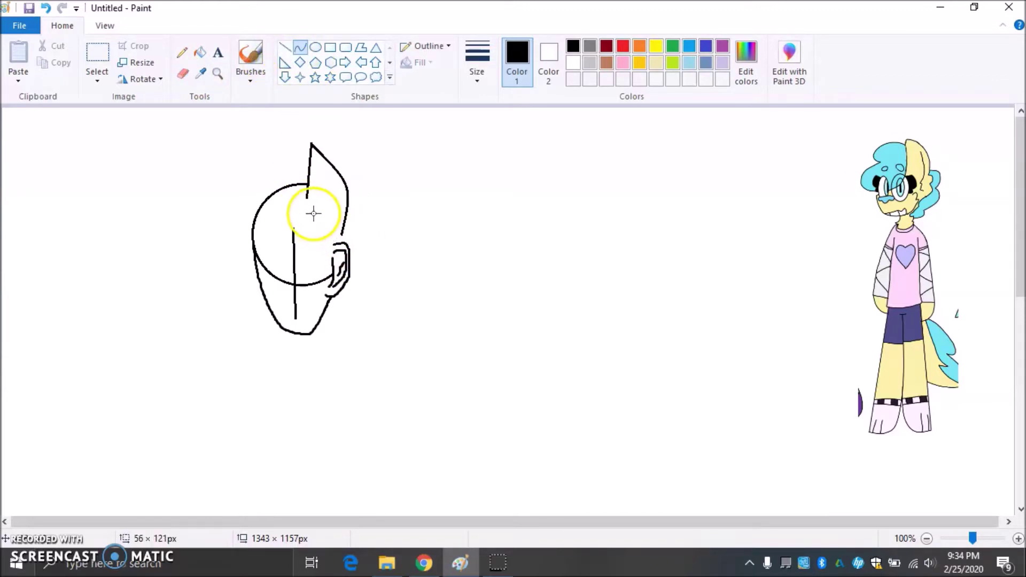
- Draw a small curved tuft linking the pointed ear to the rounded ear, and add zigzag fur lines inside the pointed ear
click(251, 56)
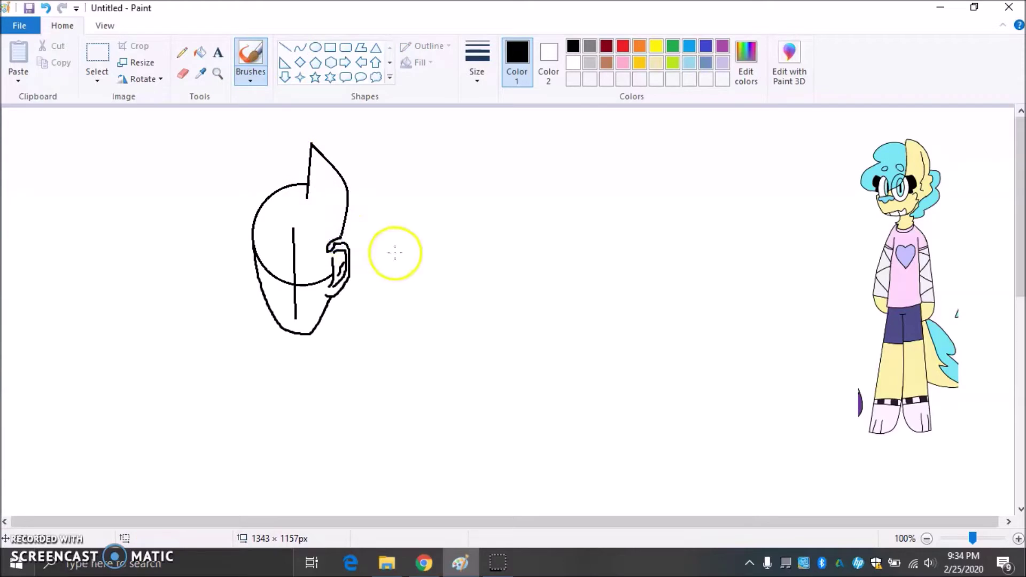
click(182, 73)
drag(335, 238, 349, 243)
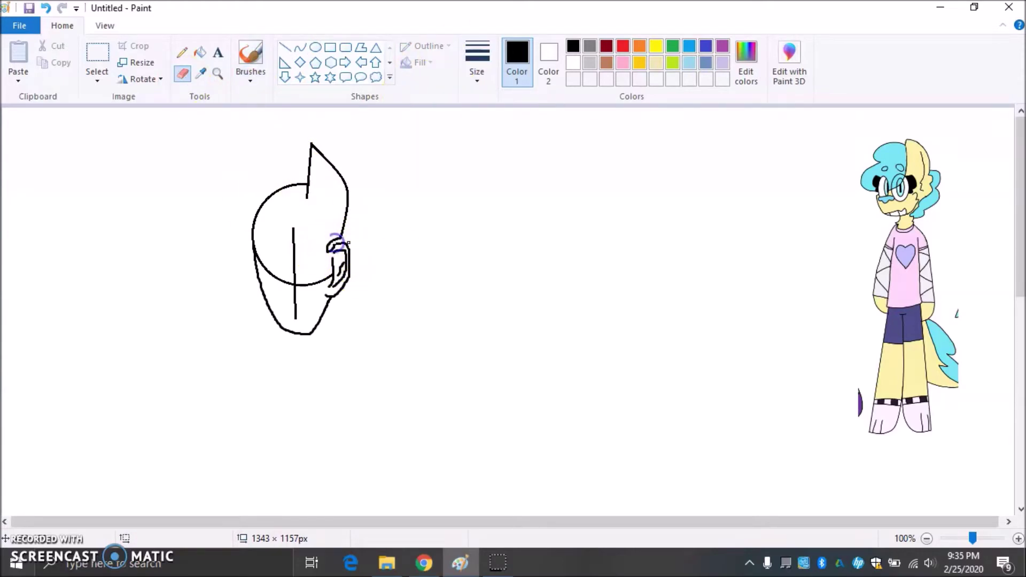
click(251, 56)
click(476, 65)
click(489, 138)
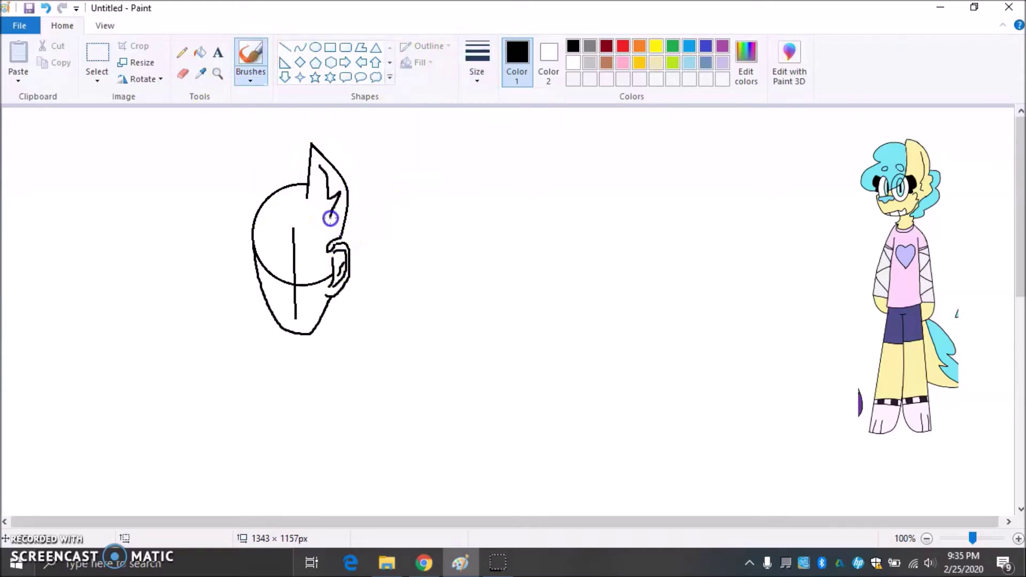
- Discard the trial wavy hair outline behind the head and erase the circle and centre guide lines inside the face
drag(347, 215, 373, 232)
key(ctrl+z)
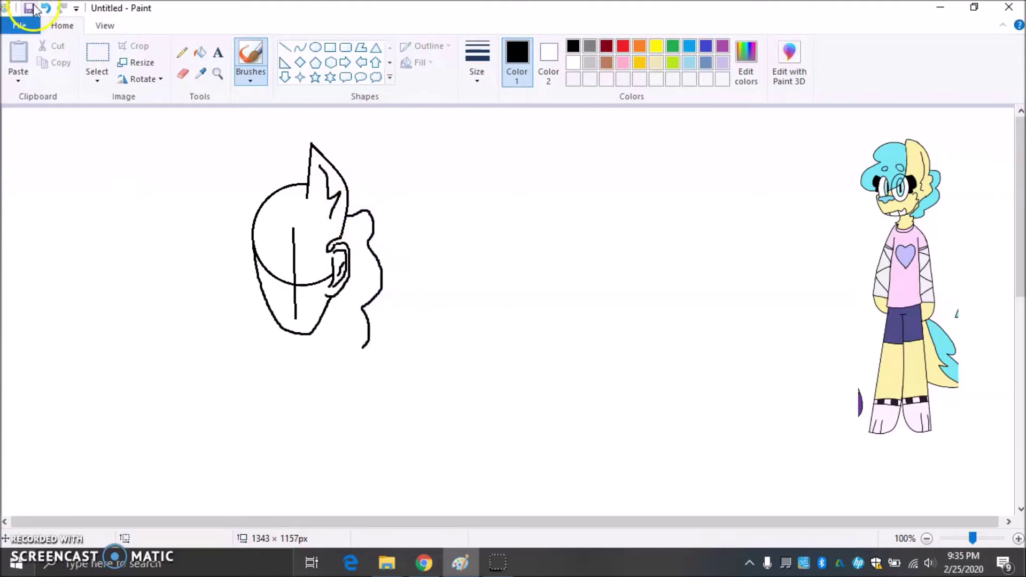
click(183, 74)
click(461, 67)
click(476, 107)
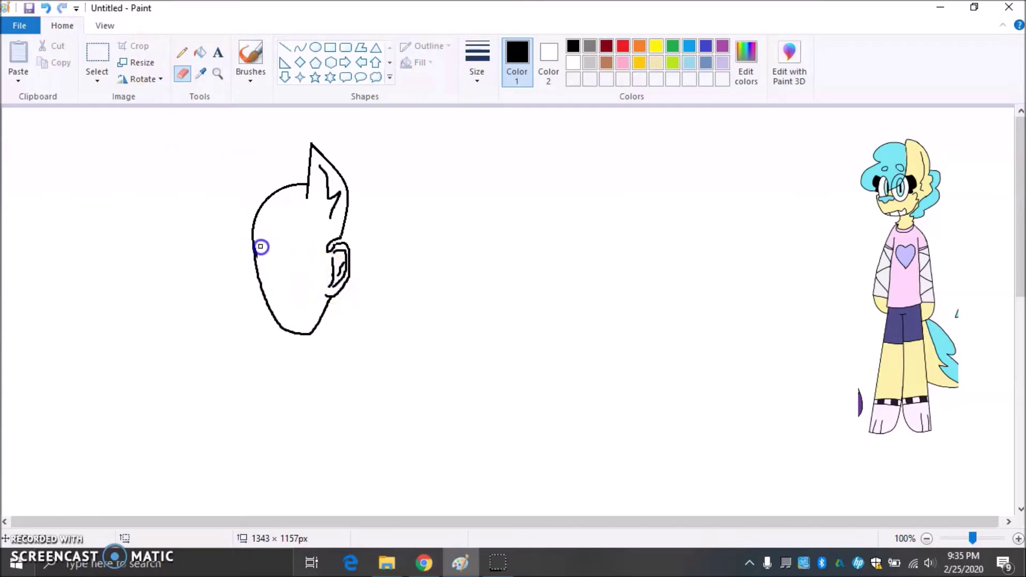
click(46, 9)
click(249, 54)
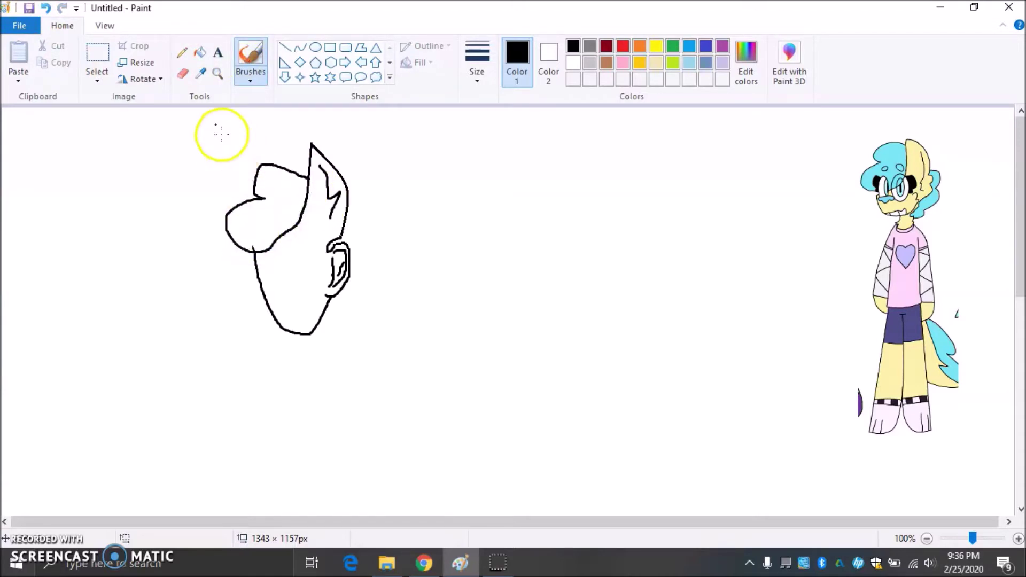
click(46, 9)
click(46, 9)
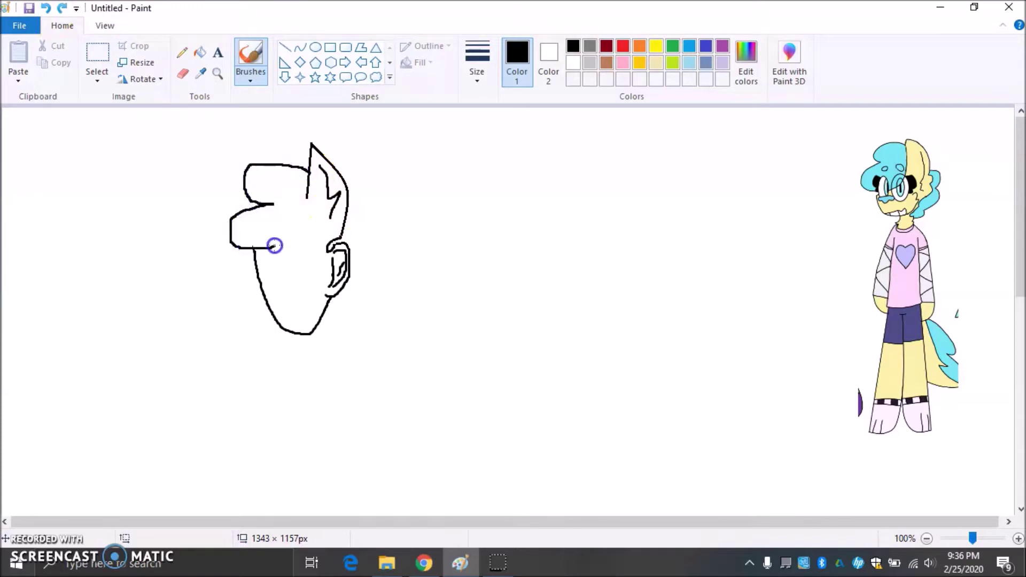
click(183, 73)
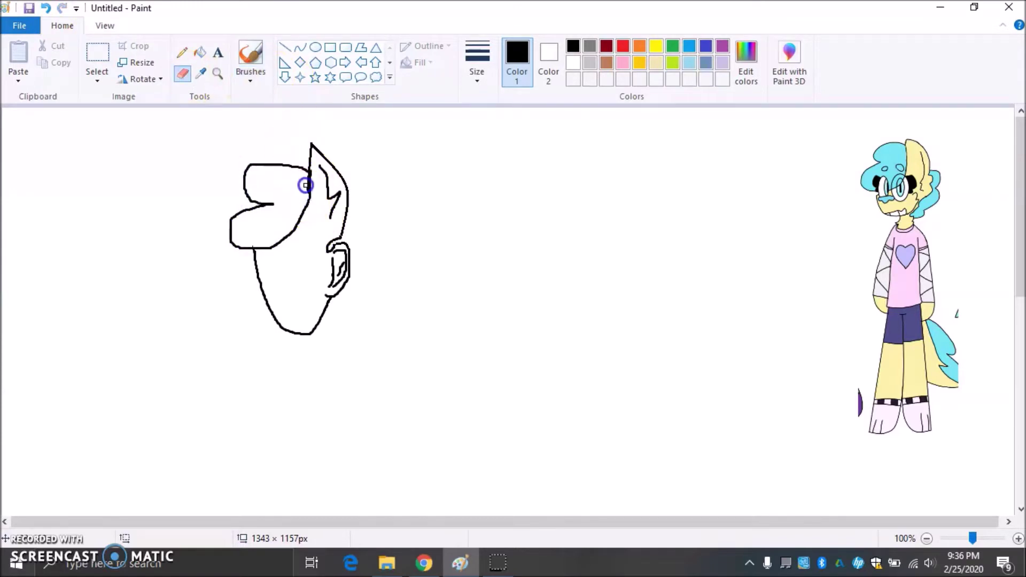
click(249, 58)
click(46, 10)
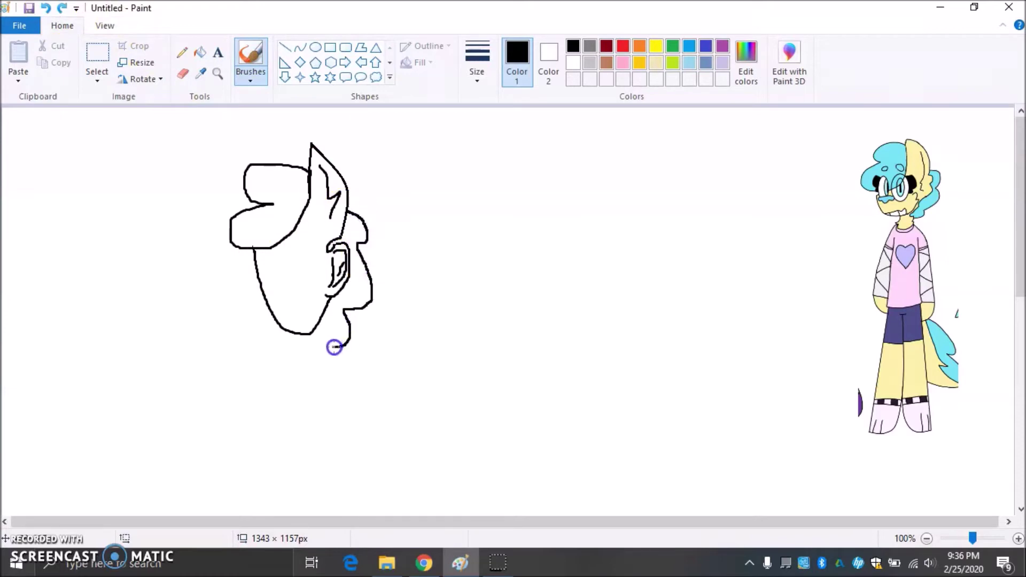
click(46, 9)
click(46, 9)
- Draw a spiky swept fringe over the forehead, with straight hairlines running from the pointed ear's base to both sides
mouse_move(309, 172)
mouse_down()
mouse_move(249, 171)
mouse_move(238, 182)
mouse_move(271, 182)
mouse_move(229, 222)
mouse_move(240, 263)
mouse_move(303, 215)
mouse_move(322, 211)
mouse_move(342, 236)
mouse_up()
click(45, 9)
click(300, 47)
click(284, 48)
click(299, 48)
click(284, 47)
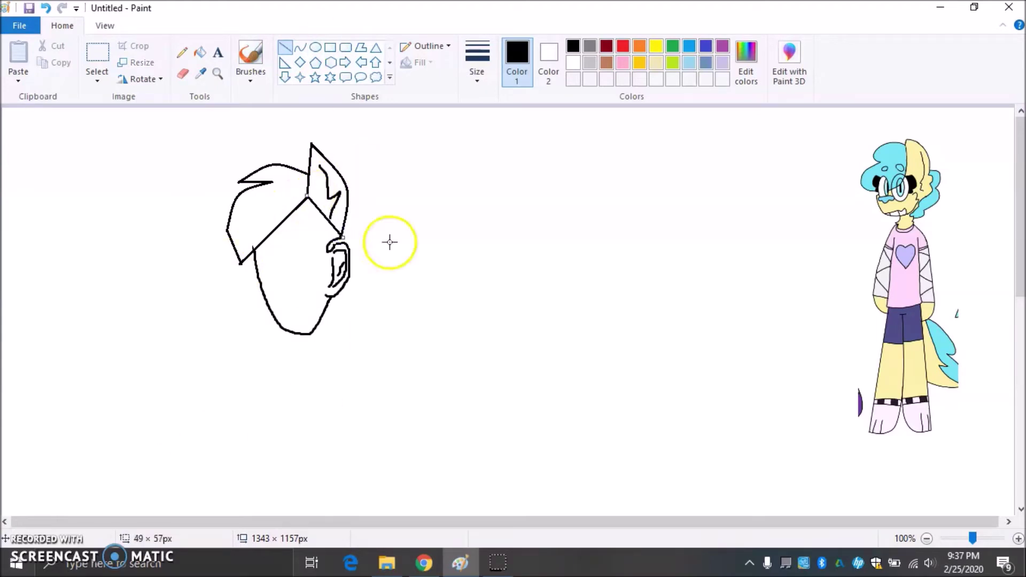
- Clean up the join between fringe and face, and close the tuft above the rounded ear with a short line
click(182, 73)
click(46, 8)
click(251, 247)
click(285, 47)
drag(327, 246, 332, 250)
click(416, 263)
click(401, 294)
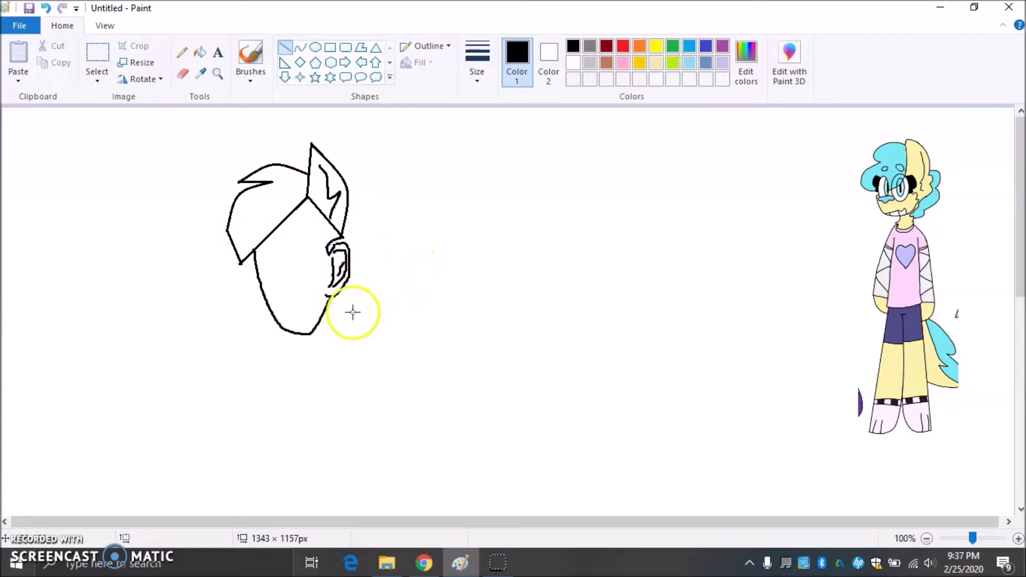
- Draw two spiky strands of hair down the back of the head, starting from the pointed ear
click(303, 47)
drag(349, 201, 376, 243)
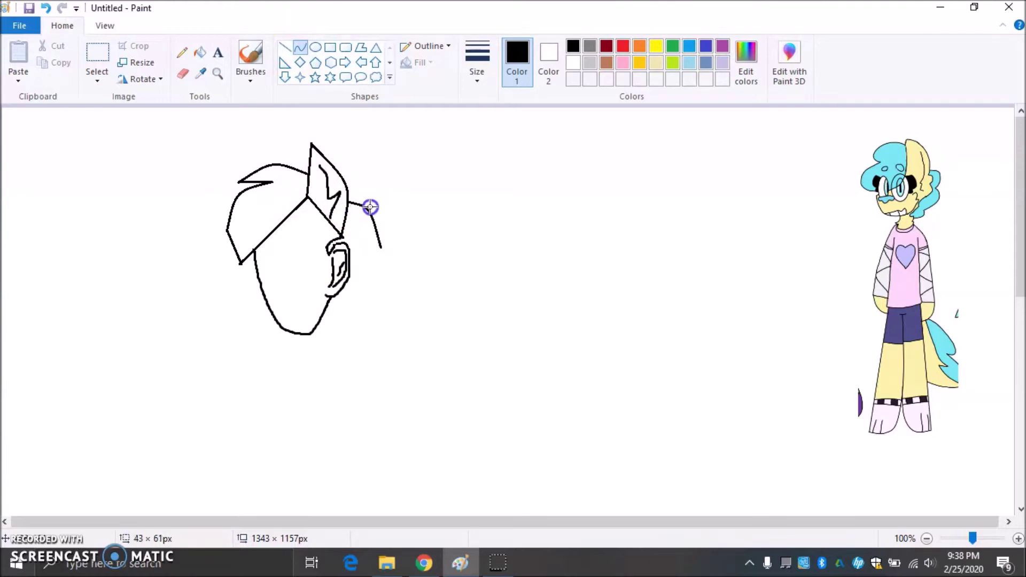
click(285, 47)
click(373, 241)
click(52, 9)
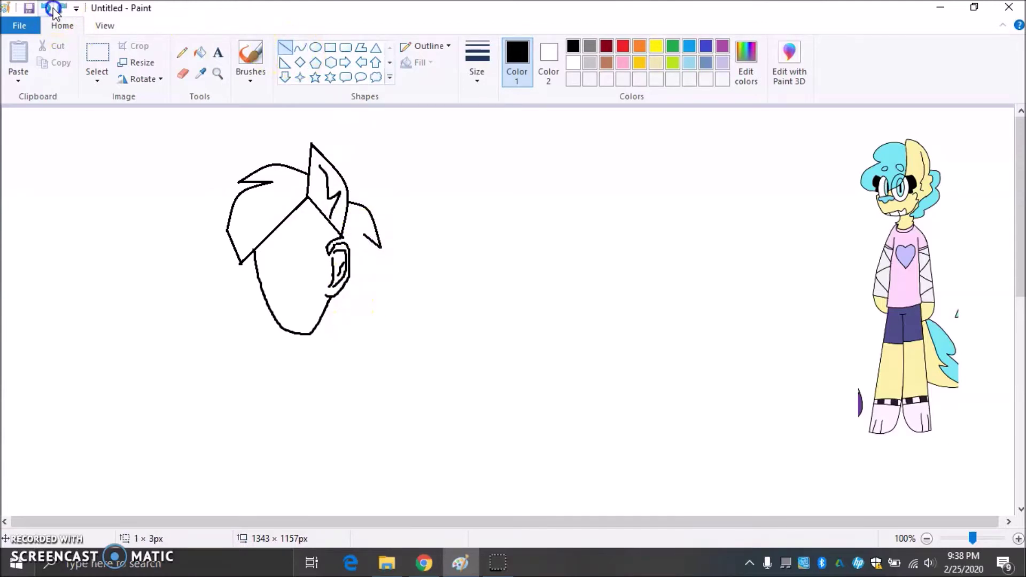
drag(376, 328, 384, 317)
mouse_move(377, 283)
mouse_down()
mouse_move(386, 276)
mouse_move(384, 315)
mouse_up()
click(284, 51)
- Replace the jaw edge below the rounded ear with a pointed tuft of hair curving towards the chin
click(182, 73)
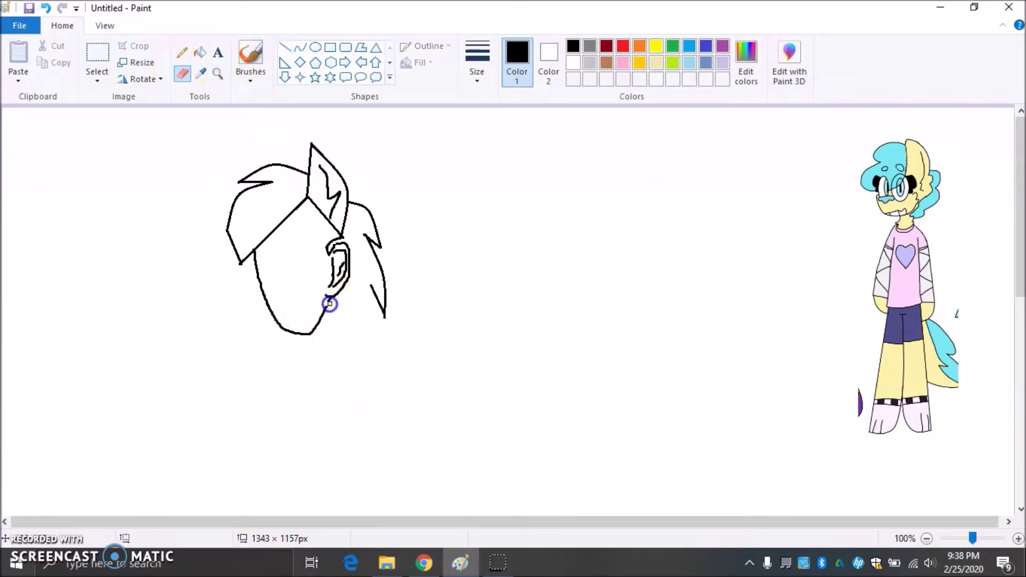
click(300, 47)
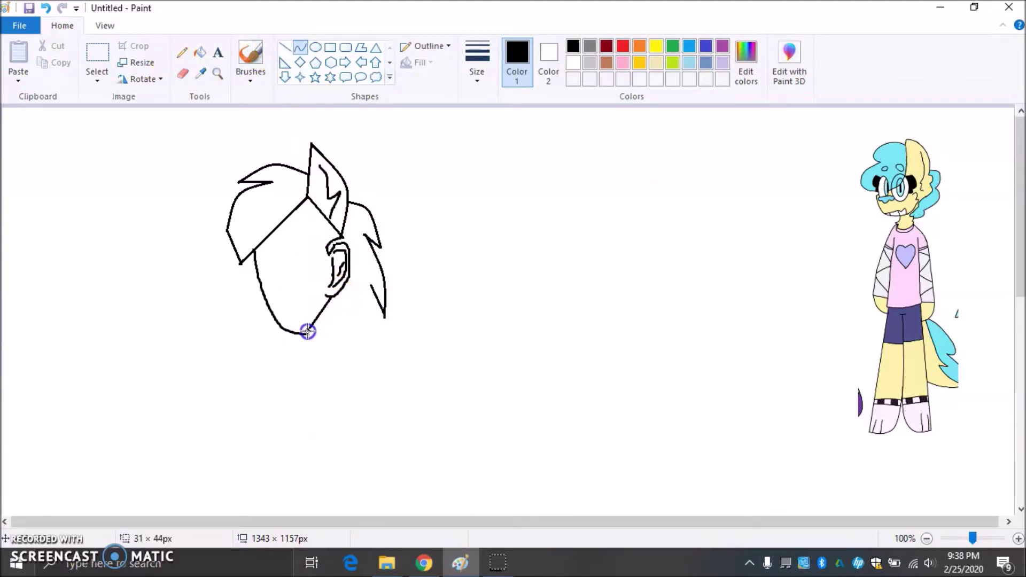
click(284, 48)
drag(303, 327, 328, 314)
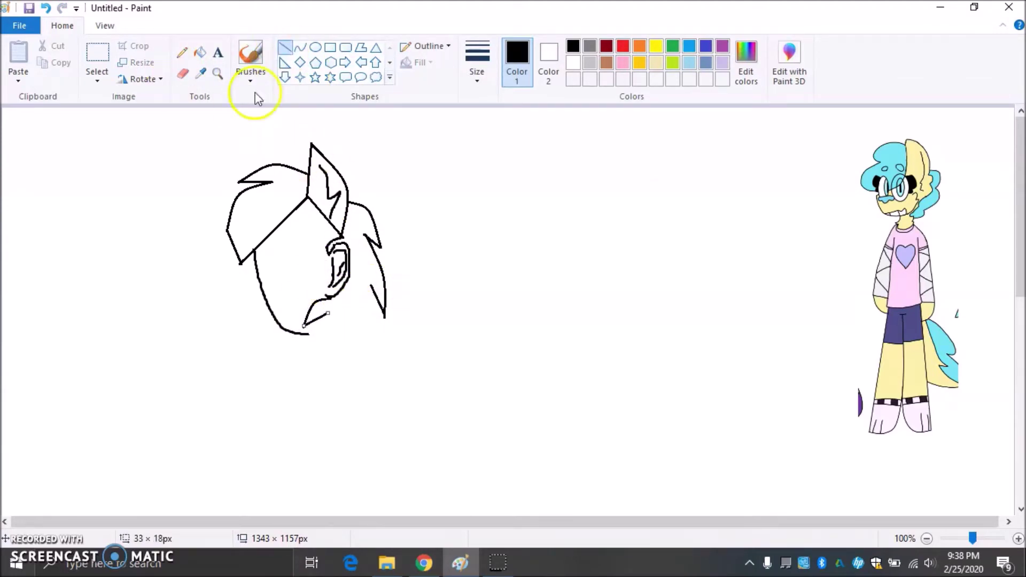
click(300, 47)
drag(369, 286, 339, 366)
click(371, 334)
click(291, 419)
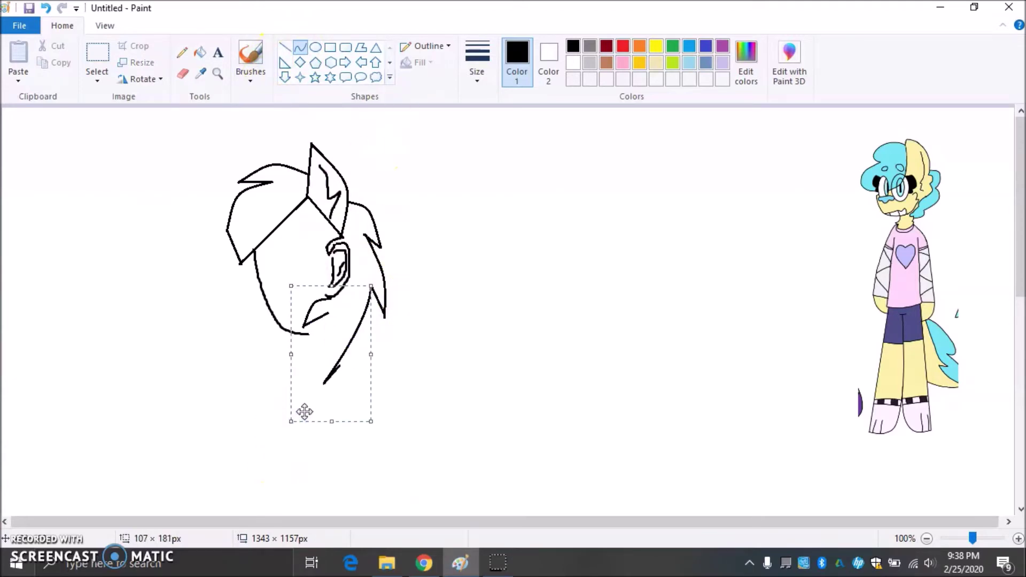
click(46, 8)
- Draw the last strand of back hair as curves tapering to a point beneath the jaw and joining the chin
drag(371, 287, 335, 374)
mouse_move(356, 331)
mouse_down()
mouse_move(364, 332)
mouse_move(313, 348)
mouse_move(305, 337)
mouse_move(313, 335)
mouse_up()
click(310, 335)
- Draw the nose in the middle of the face with a long bridge, rounded tip and nostril
click(252, 60)
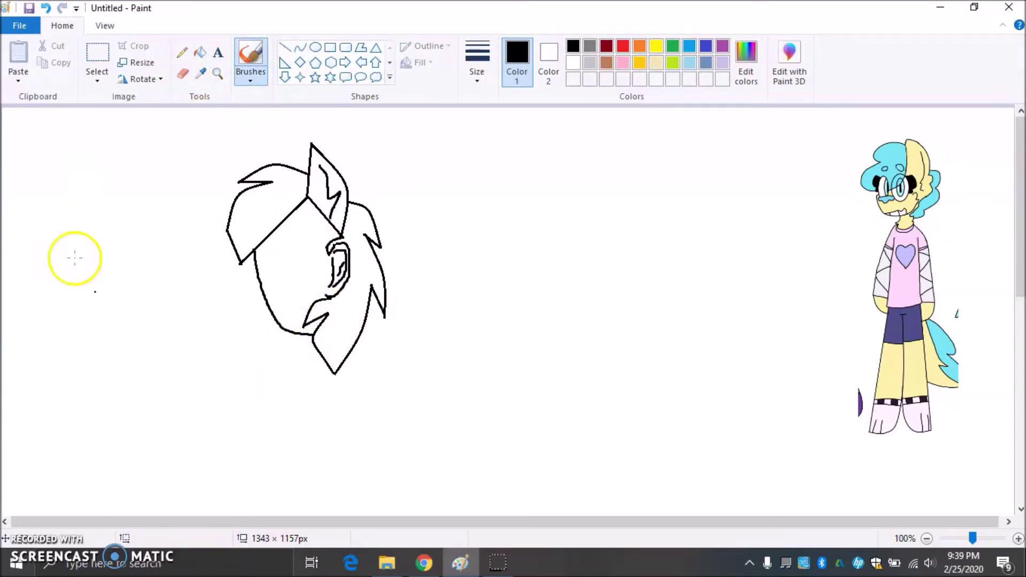
mouse_move(280, 241)
mouse_down()
mouse_move(273, 288)
mouse_move(292, 296)
mouse_up()
click(301, 47)
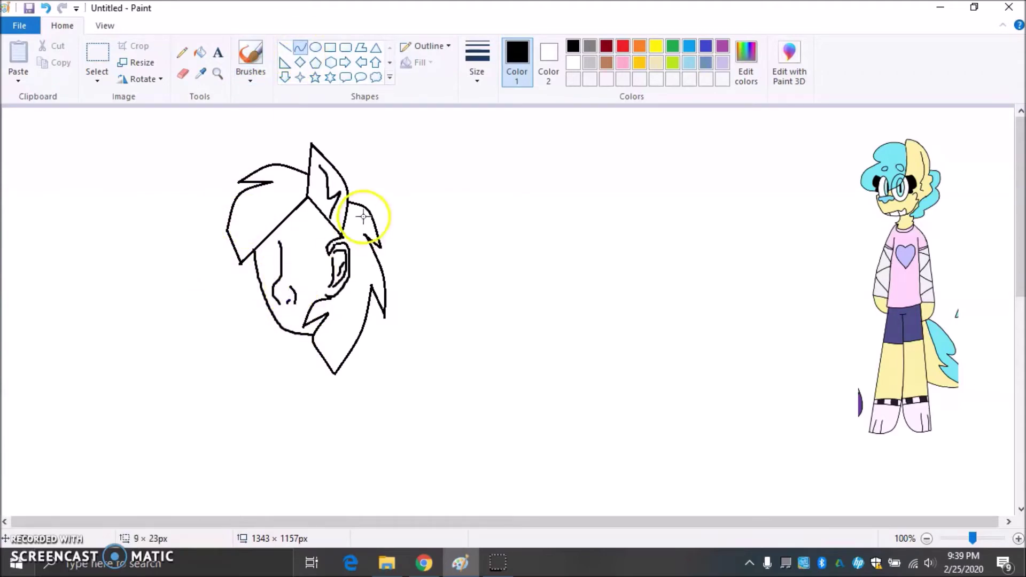
click(297, 53)
mouse_move(278, 241)
mouse_down()
mouse_move(257, 243)
mouse_move(281, 277)
mouse_move(271, 279)
mouse_move(284, 306)
mouse_up()
- Outline the eye under the fringe with curved lines between the nose bridge and the face edge
click(300, 47)
click(182, 73)
click(301, 47)
click(182, 74)
- Outline the larger eye beside the rounded ear with straight sides and curved upper and lower edges
click(285, 48)
click(301, 47)
click(293, 245)
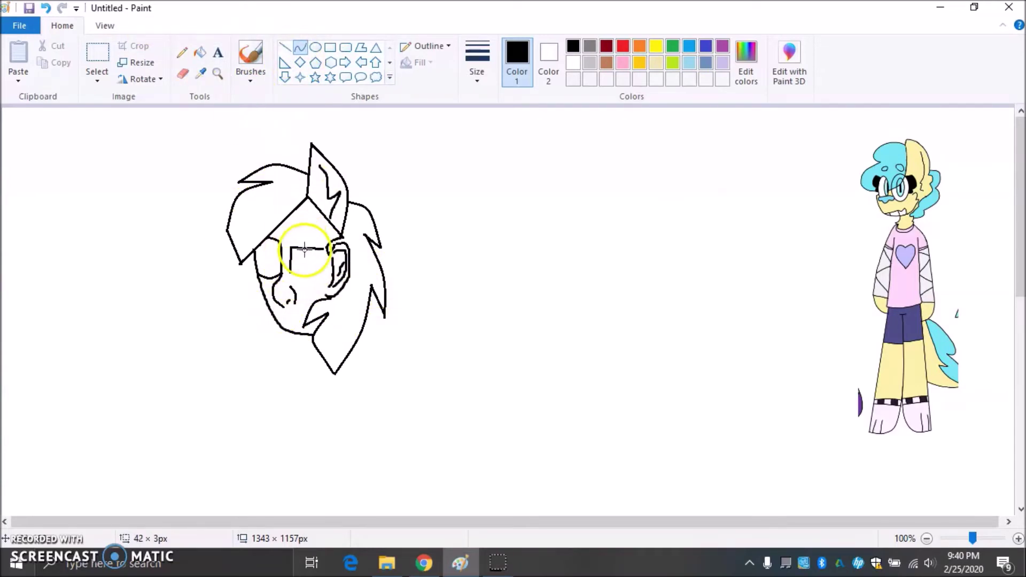
click(284, 46)
click(301, 48)
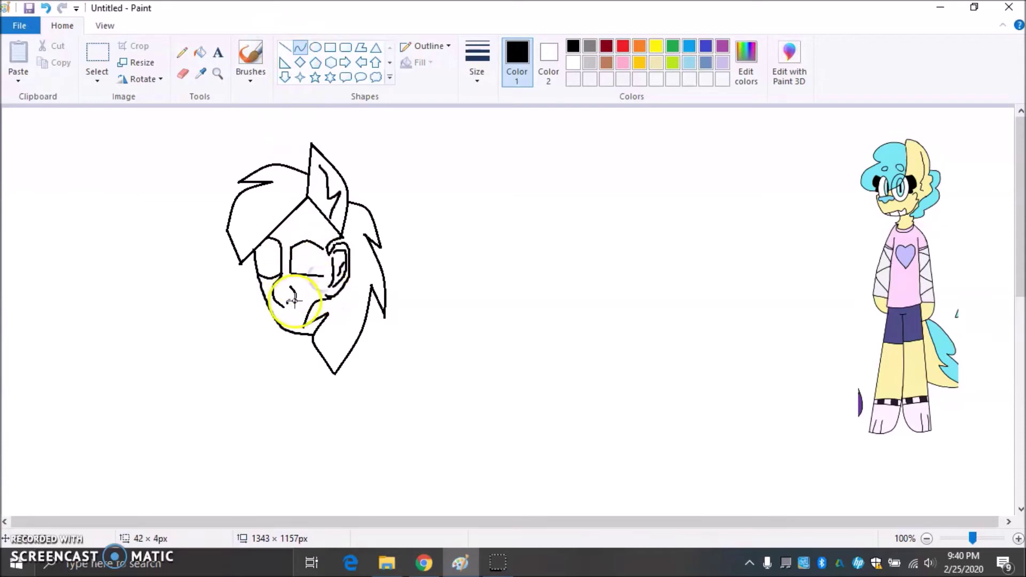
click(285, 47)
click(323, 253)
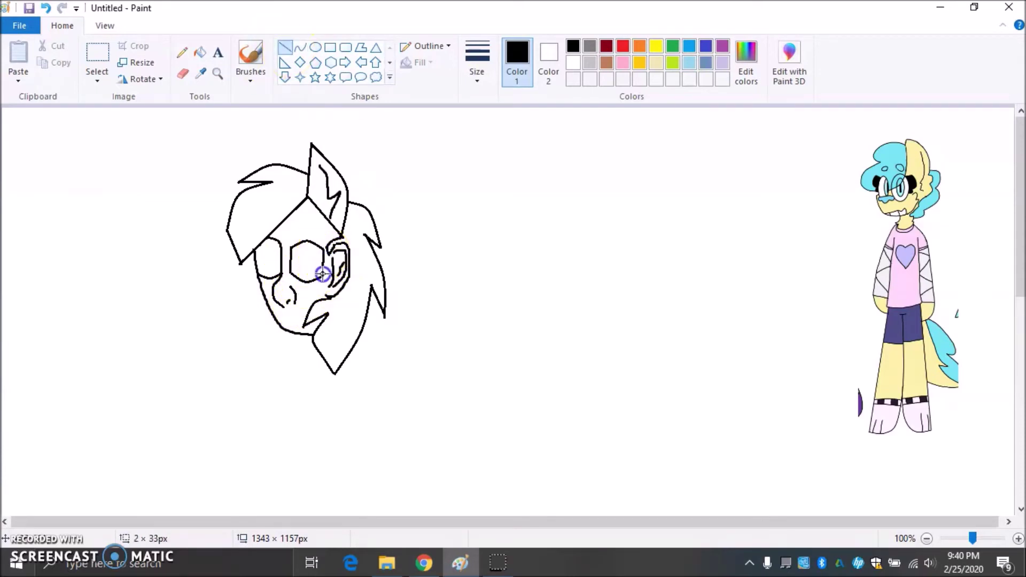
- Add horizontal lines across both eyes for the eyelids
click(266, 269)
drag(283, 254, 282, 254)
click(290, 273)
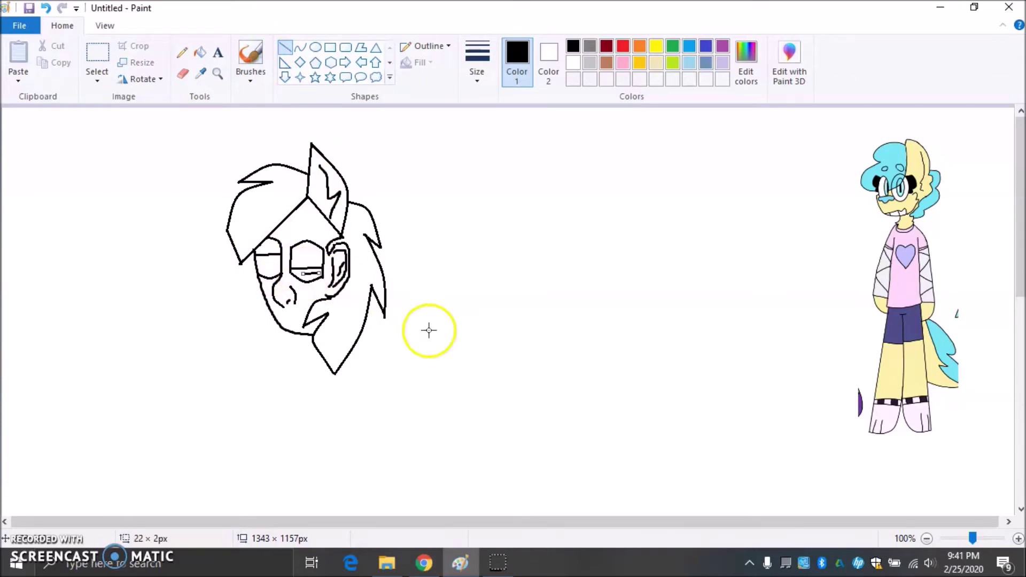
- Draw two small circles inside each eye and link them with curved lines
click(315, 47)
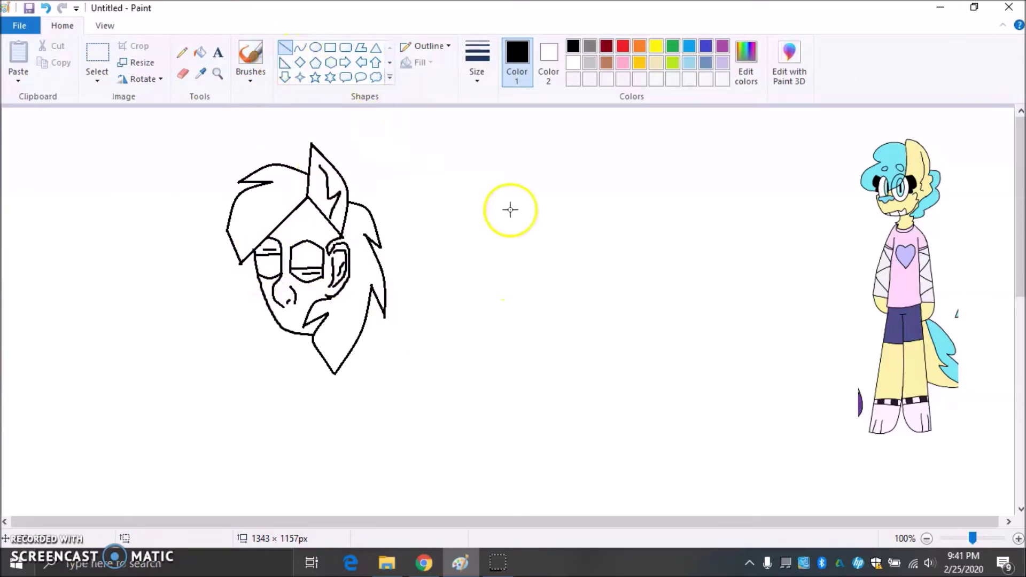
mouse_move(302, 243)
mouse_down()
mouse_move(311, 254)
mouse_move(268, 263)
mouse_up()
click(341, 290)
click(428, 294)
click(300, 47)
click(304, 48)
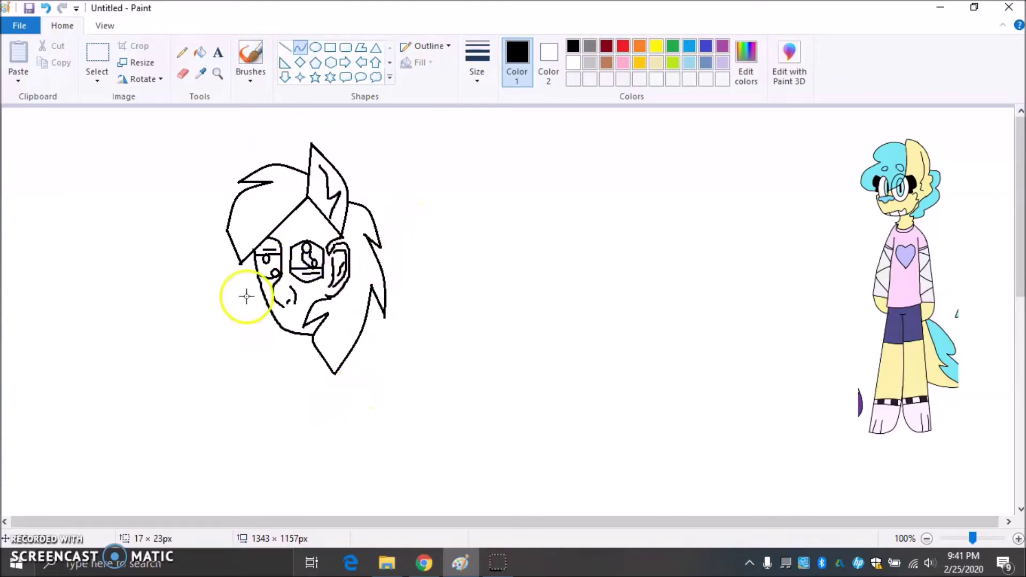
click(268, 267)
click(296, 50)
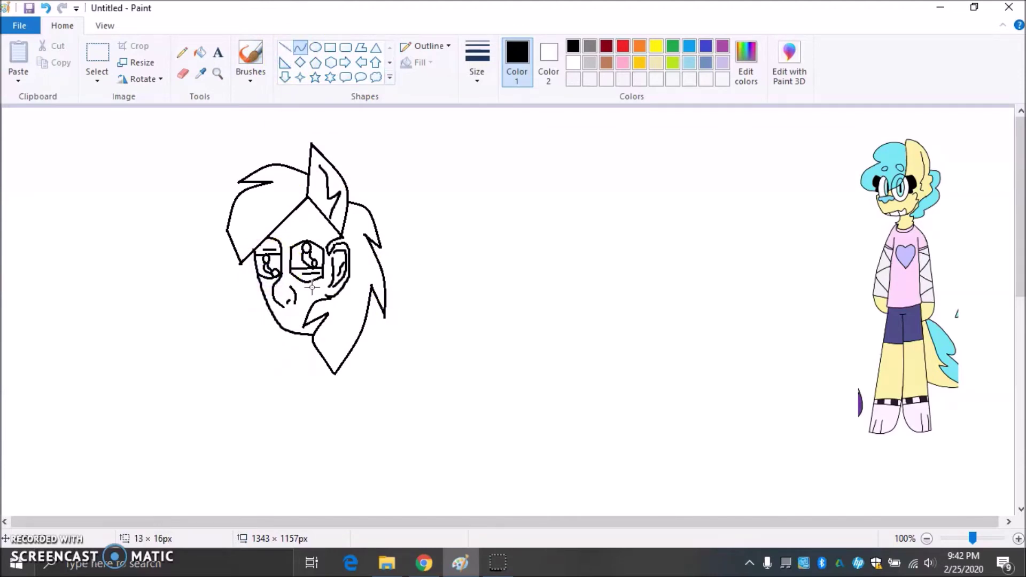
- Draw the eyebrows above both eyes and an open mouth with teeth under the nose
click(251, 58)
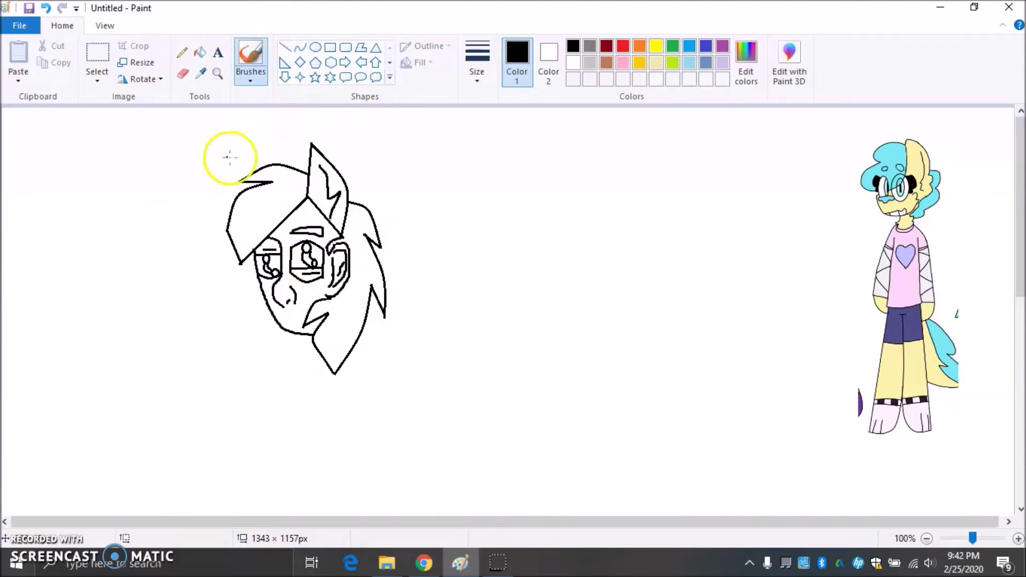
click(183, 73)
click(250, 58)
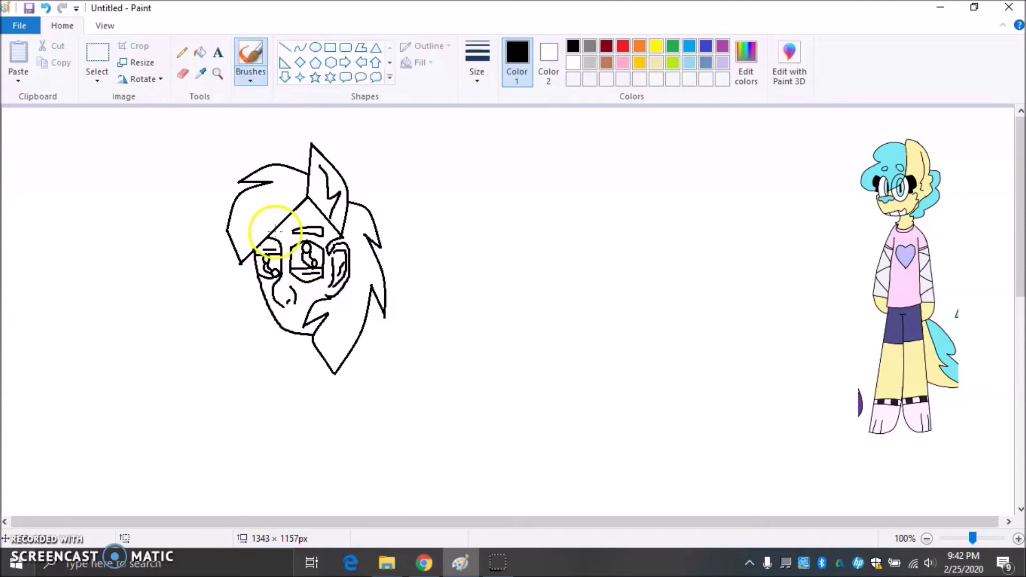
click(308, 309)
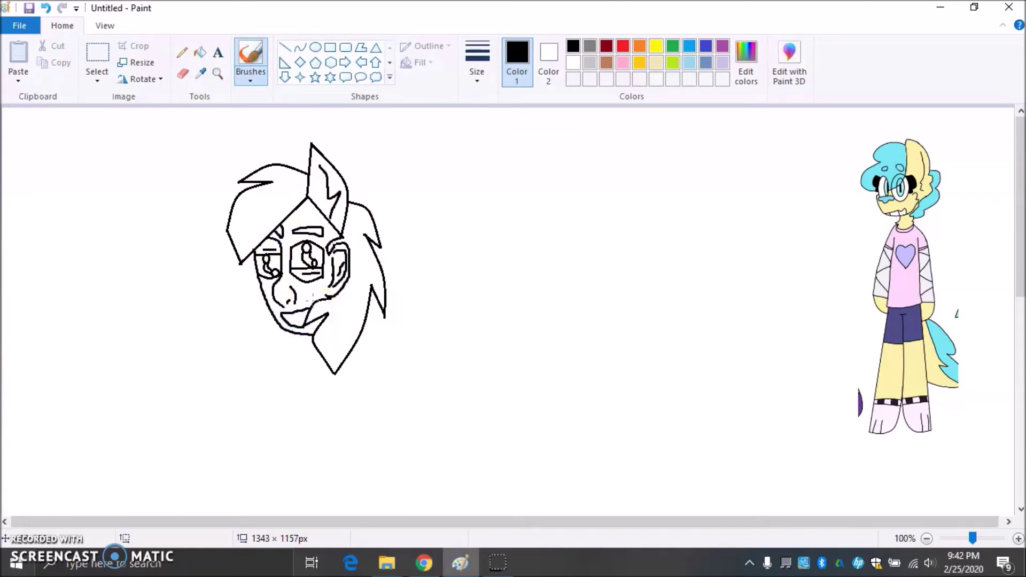
click(284, 47)
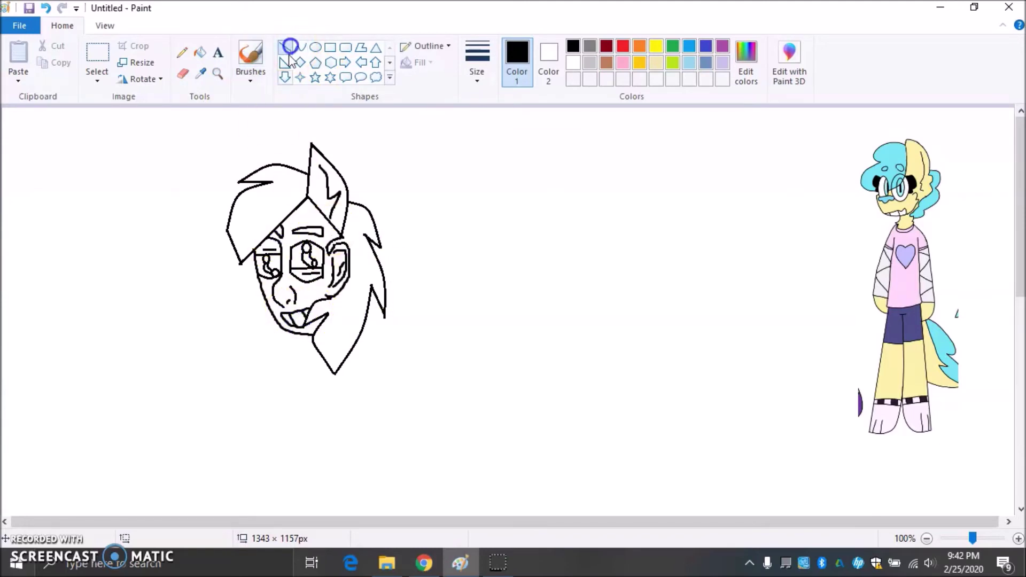
- Draw short slanted upper eyelashes on both eyes
mouse_move(319, 240)
mouse_down()
mouse_move(326, 228)
mouse_move(331, 237)
mouse_up()
click(269, 250)
click(275, 257)
mouse_move(256, 254)
mouse_down()
mouse_move(246, 243)
mouse_move(259, 234)
mouse_up()
click(262, 256)
- Add short lower eyelashes beneath both eyes, undoing stray strokes
click(446, 293)
drag(268, 279, 254, 281)
click(498, 288)
click(446, 288)
click(46, 8)
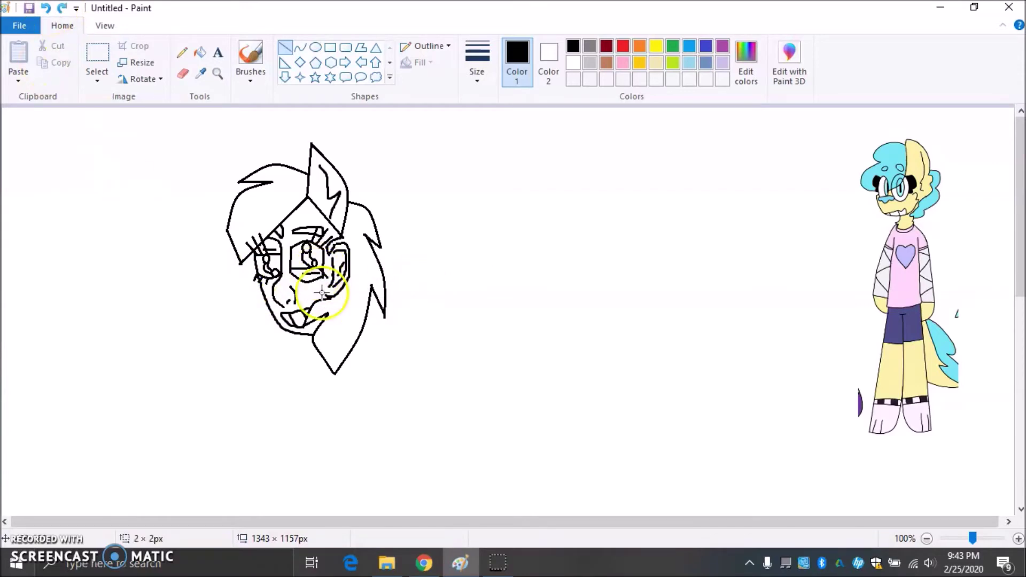
click(310, 270)
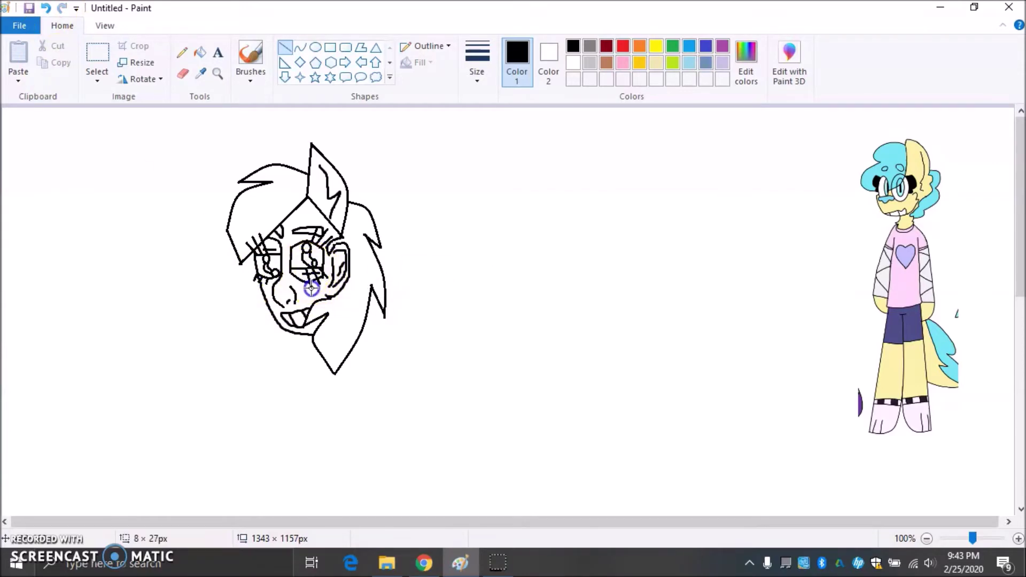
click(46, 8)
- Draw the neck below the chin with two nearly vertical sides and a base line bowed downward
click(297, 336)
drag(297, 335, 284, 379)
mouse_move(348, 354)
mouse_down()
mouse_move(348, 380)
mouse_move(329, 379)
mouse_up()
click(46, 11)
click(300, 47)
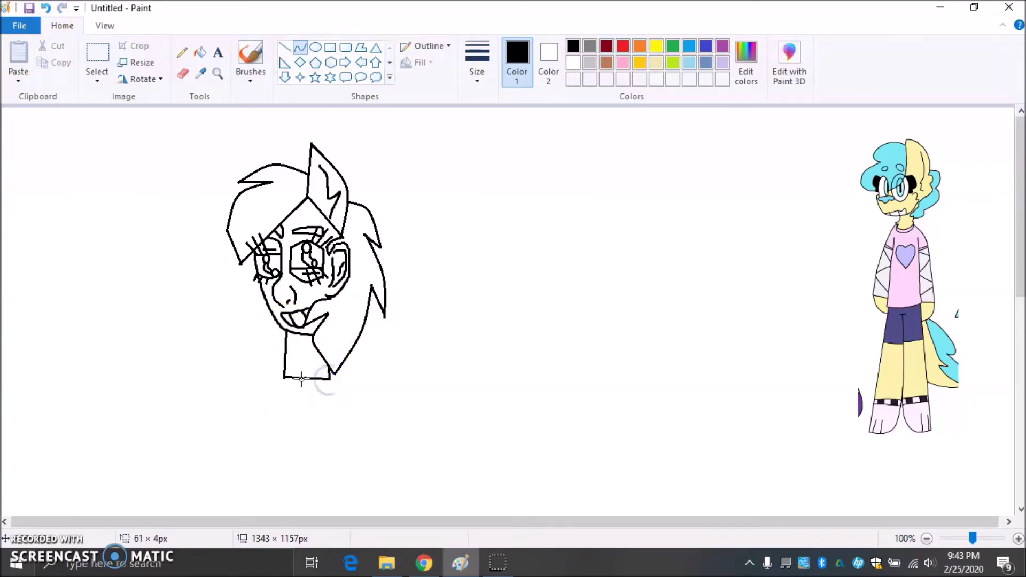
- Draw the shirt's torso with a narrow waist and flared curved hem, plus the shoulder and outer arm line under the hair
drag(1021, 124, 1021, 166)
click(250, 53)
mouse_move(342, 303)
mouse_down()
mouse_move(331, 397)
mouse_move(341, 453)
mouse_up()
drag(383, 397, 383, 454)
drag(269, 297, 269, 334)
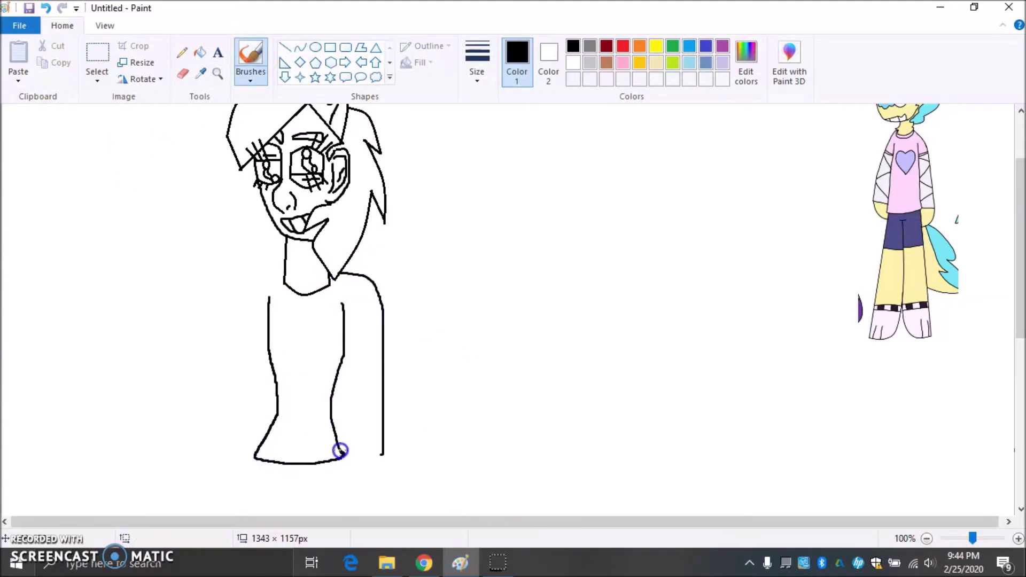
- Place a heart shape on the shirt's chest and draw a flared sleeve below the shoulder under the hair
click(390, 62)
click(285, 77)
drag(331, 309, 289, 374)
click(46, 8)
mouse_move(282, 314)
mouse_down()
mouse_move(330, 371)
mouse_move(409, 364)
mouse_up()
- Add two short detail lines inside the neck and draw the opposite shoulder with its flared sleeve
click(251, 53)
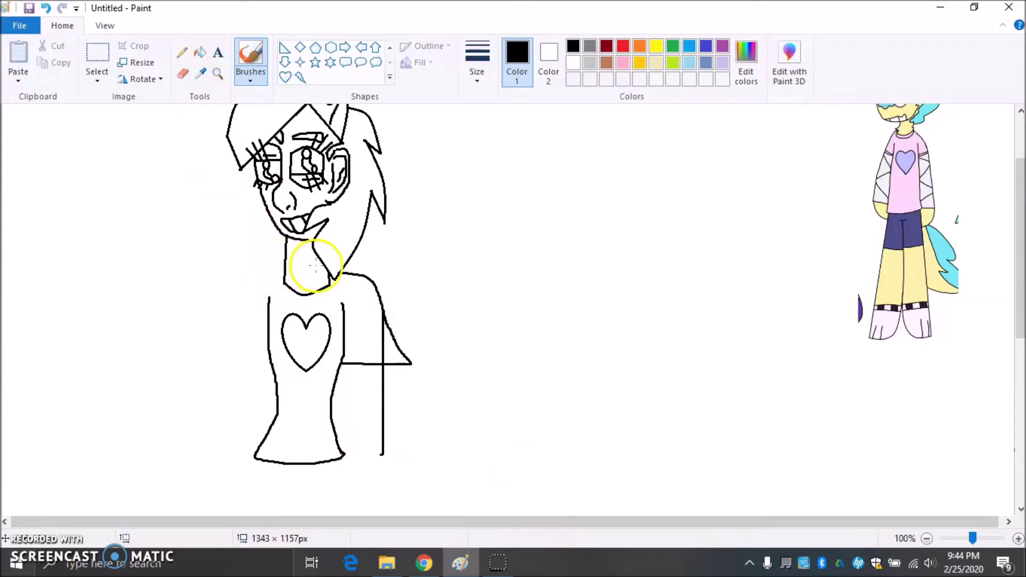
mouse_move(291, 256)
mouse_down()
mouse_move(301, 282)
mouse_move(262, 276)
mouse_up()
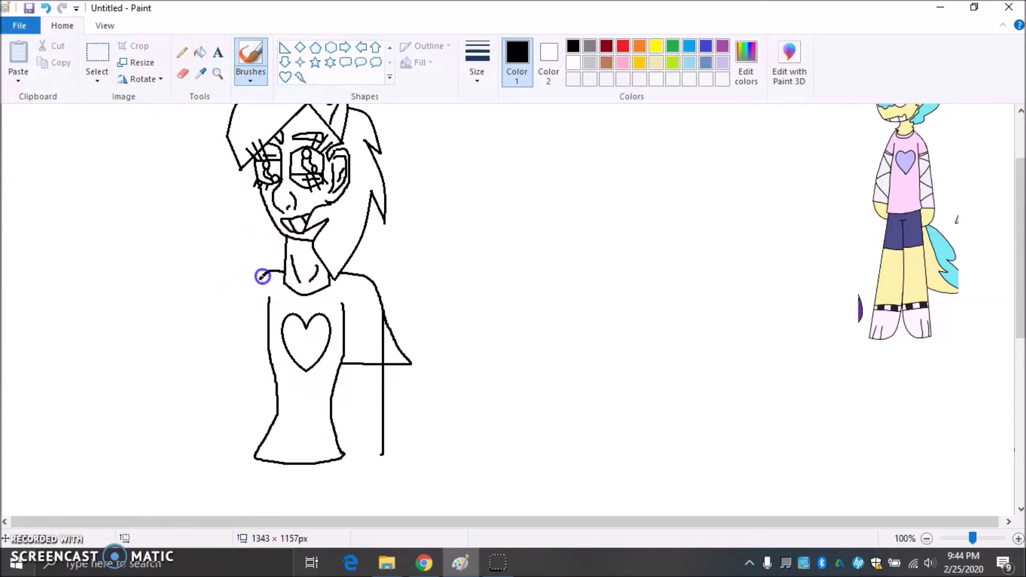
drag(272, 364, 274, 363)
- Erase the first sleeve's pointed corner, redraw it shorter and rounded, and erase the arm line inside the sleeve
mouse_move(393, 332)
mouse_down()
mouse_move(410, 378)
mouse_move(405, 347)
mouse_up()
click(46, 8)
click(183, 72)
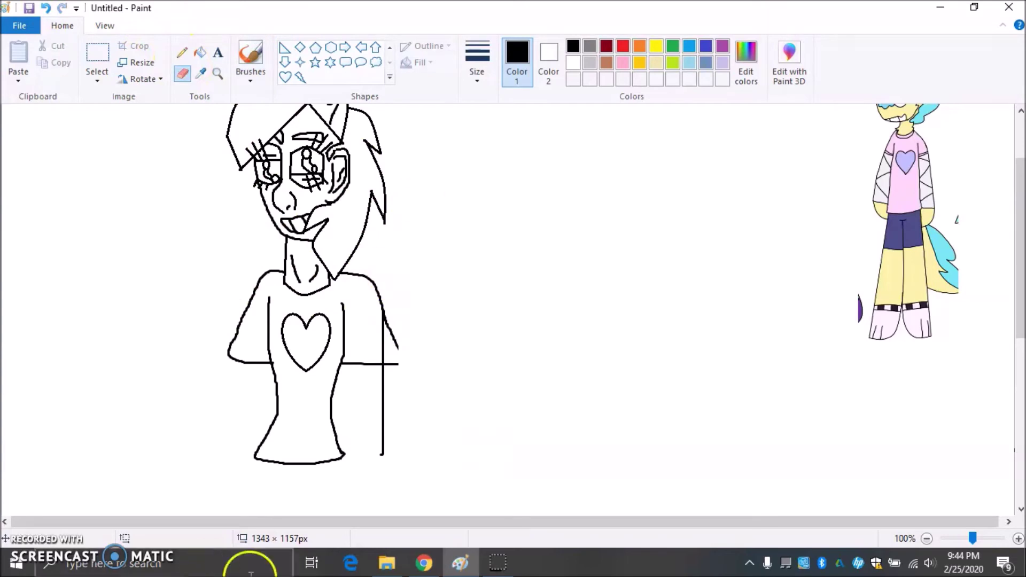
click(389, 47)
click(300, 47)
drag(396, 346, 400, 366)
click(181, 78)
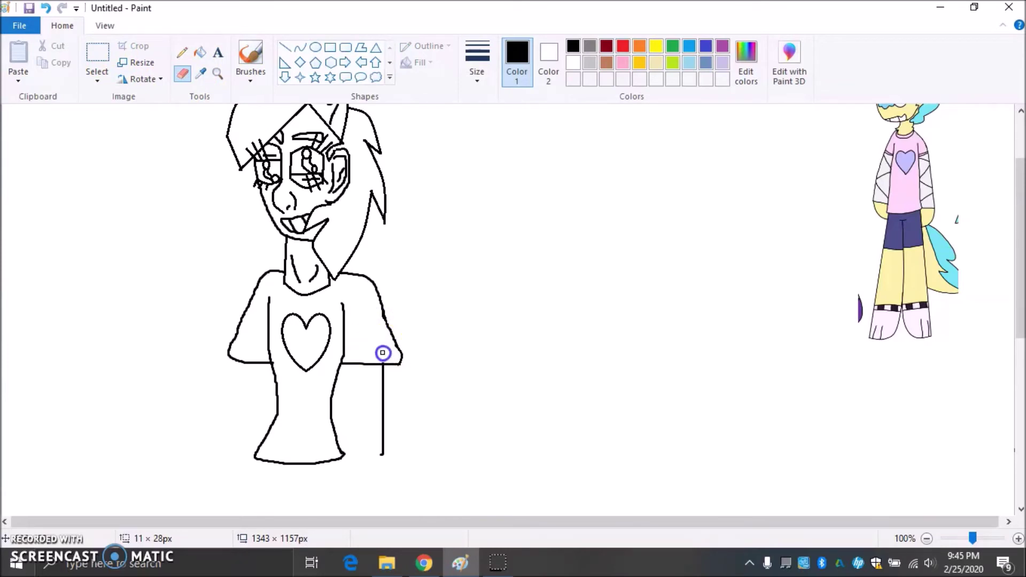
- Draw the opposite arm's outer line below its sleeve and the shorts with waistband details and two separate legs
click(285, 47)
drag(247, 363, 235, 451)
drag(1021, 275, 1021, 330)
mouse_move(268, 363)
mouse_down()
mouse_move(315, 364)
mouse_move(308, 345)
mouse_up()
drag(279, 363, 279, 345)
drag(338, 335, 353, 426)
drag(262, 335, 240, 423)
mouse_move(295, 364)
mouse_down()
mouse_move(304, 430)
mouse_move(284, 394)
mouse_move(276, 429)
mouse_up()
drag(240, 423, 350, 426)
- Draw the inner line of the arm on the hair side, from the sleeve down beside the waist
scroll(977, 274, up, 5)
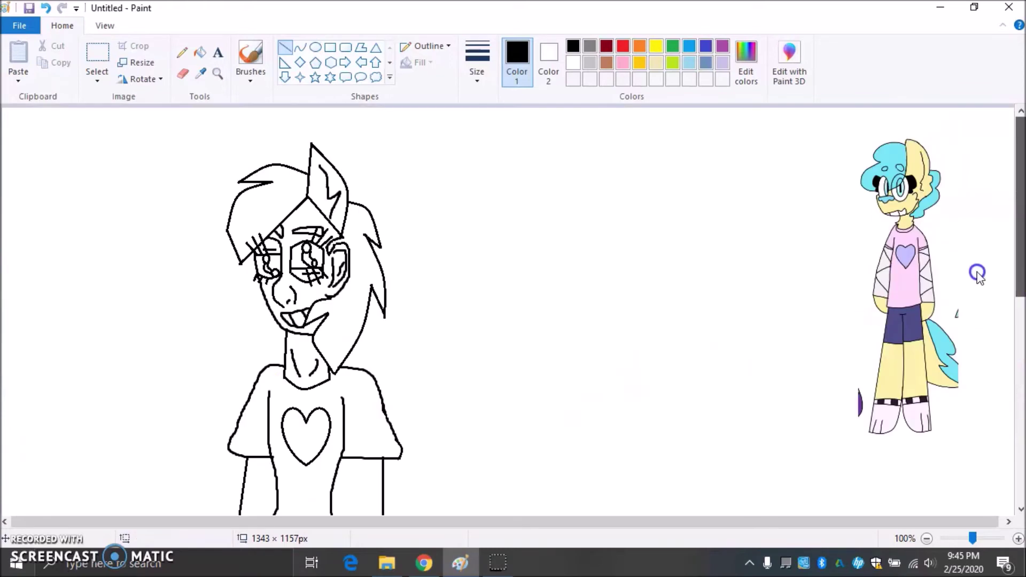
scroll(1010, 274, down, 5)
drag(343, 297, 335, 370)
click(46, 8)
mouse_move(340, 285)
mouse_down()
mouse_move(358, 377)
mouse_move(348, 393)
mouse_up()
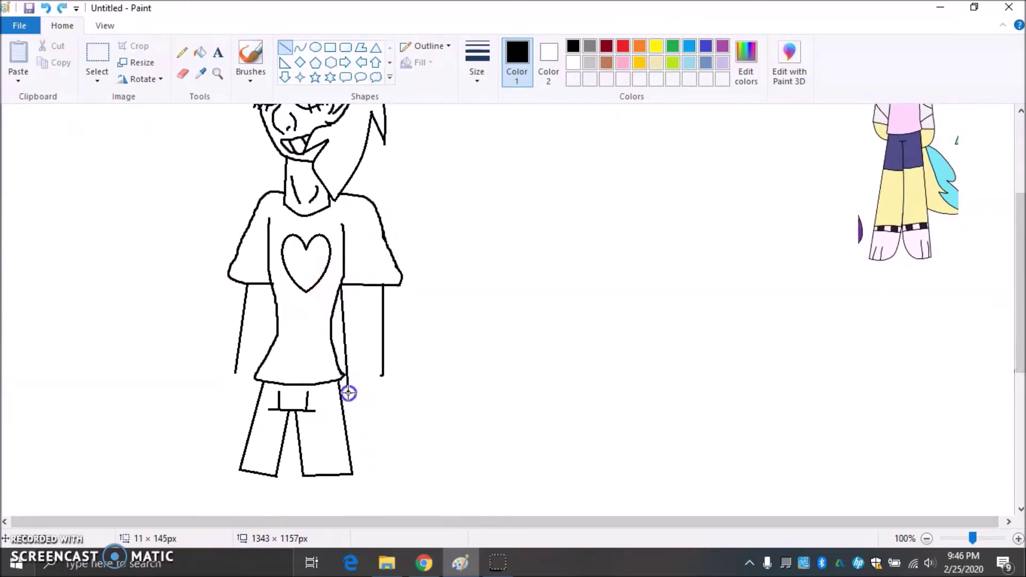
- Shorten the outer line of that arm and try a curved forearm bending inward towards the shorts
click(182, 73)
click(414, 422)
click(301, 47)
drag(383, 363, 381, 378)
click(45, 8)
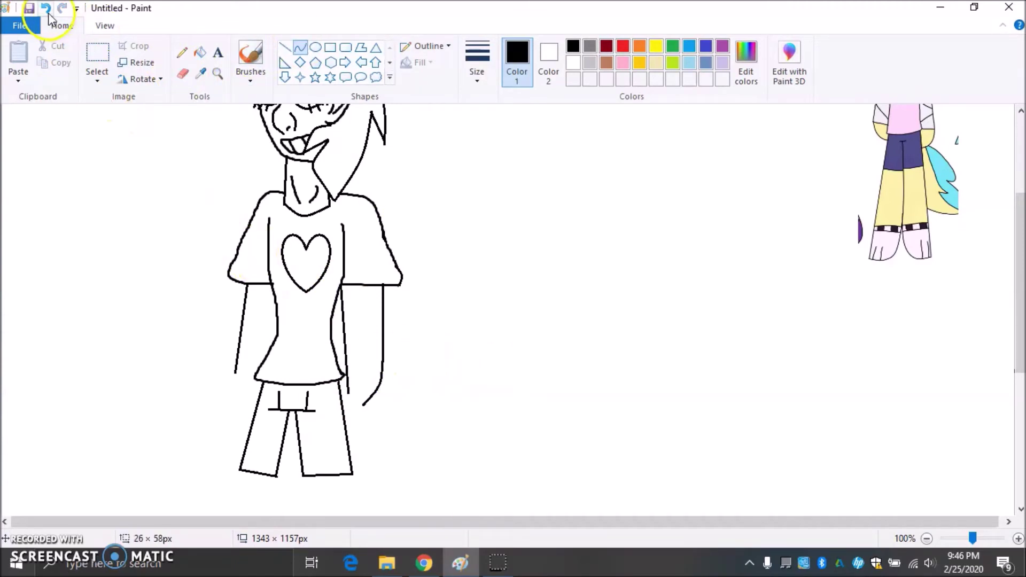
- Draw a curved pocket on each side of the shorts and shorten the arm lines at elbow height
drag(325, 396, 337, 416)
click(182, 74)
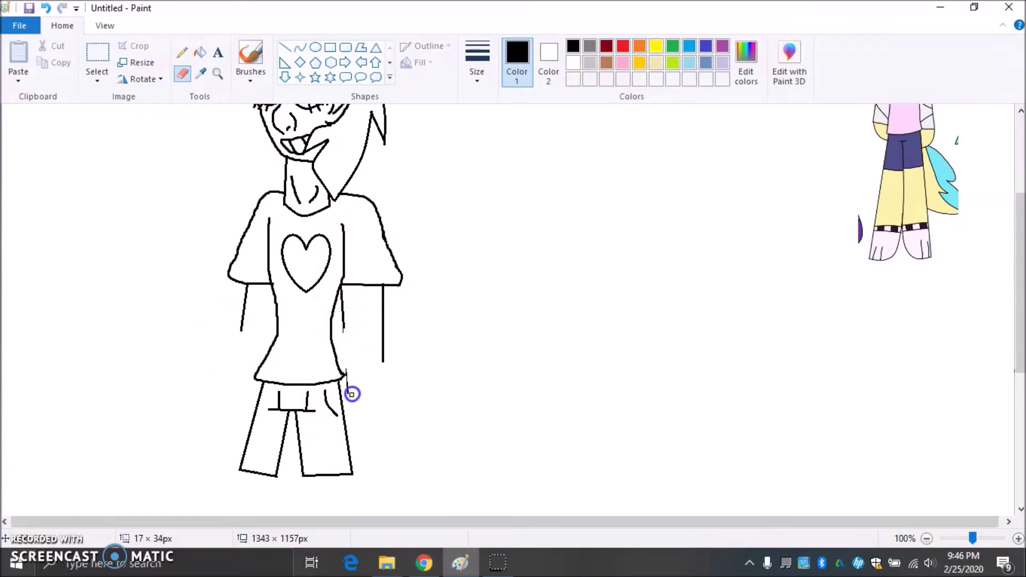
click(301, 47)
mouse_move(264, 406)
mouse_down()
mouse_move(271, 395)
mouse_move(272, 405)
mouse_up()
- Draw the forearm on the hair side bending from the elbow into the shorts' pocket
click(299, 48)
drag(357, 333, 329, 405)
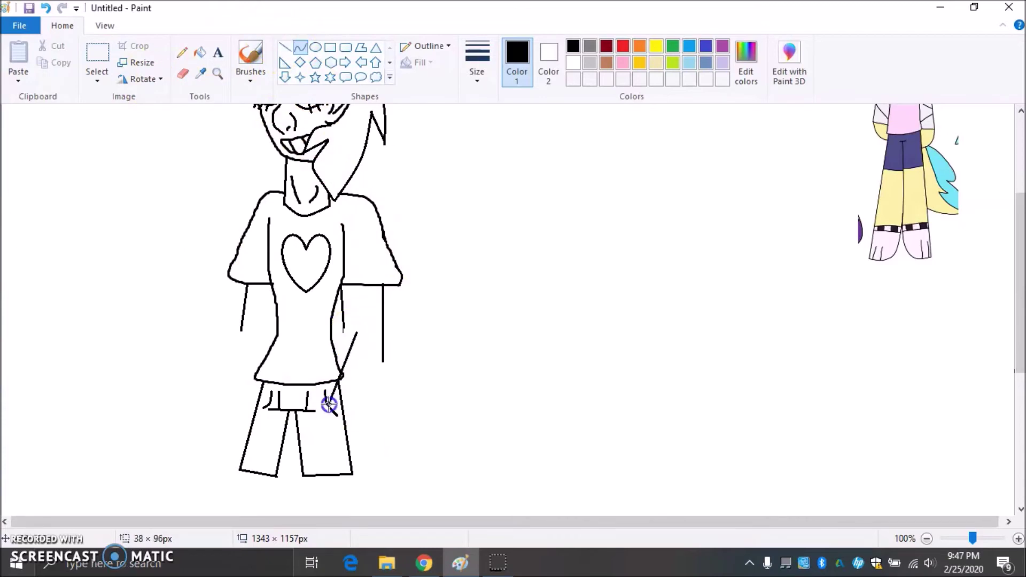
drag(383, 360, 319, 219)
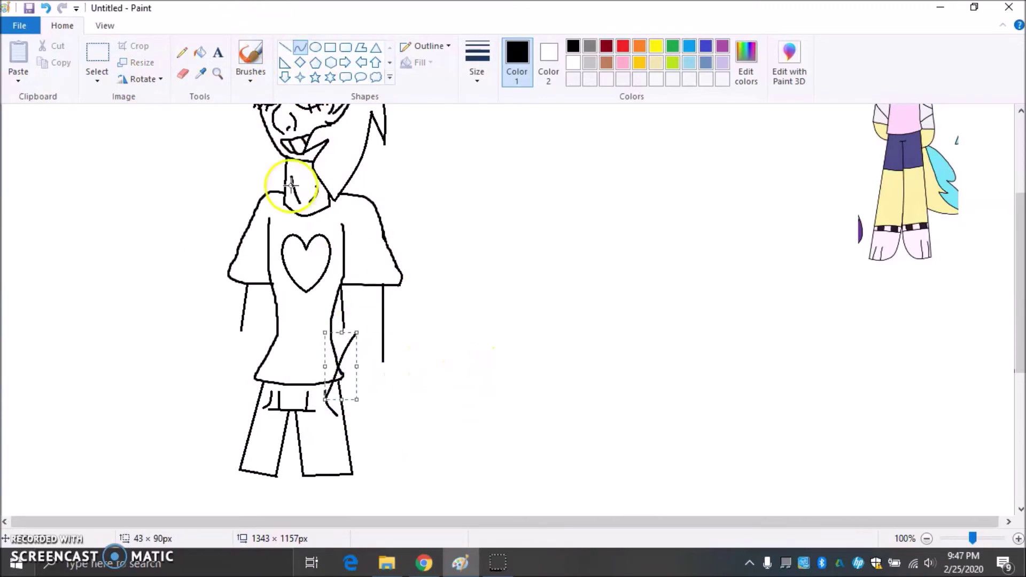
drag(292, 190, 297, 196)
click(284, 47)
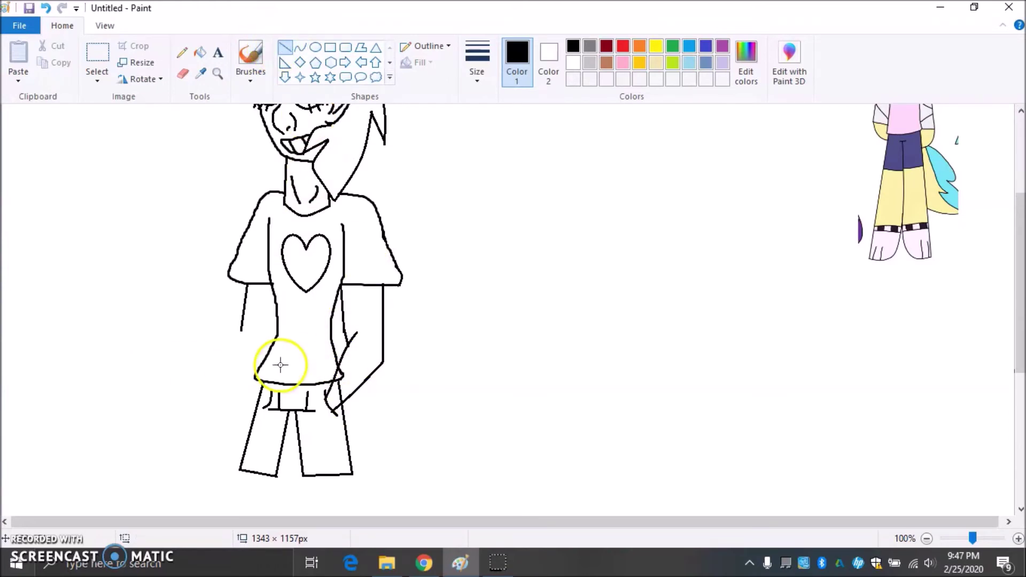
- Draw the opposite forearm raised outward, with a curved inner line and an outer line rounding the elbow
scroll(281, 365, up, 2)
click(300, 47)
drag(203, 340, 244, 409)
drag(226, 374, 229, 371)
click(289, 48)
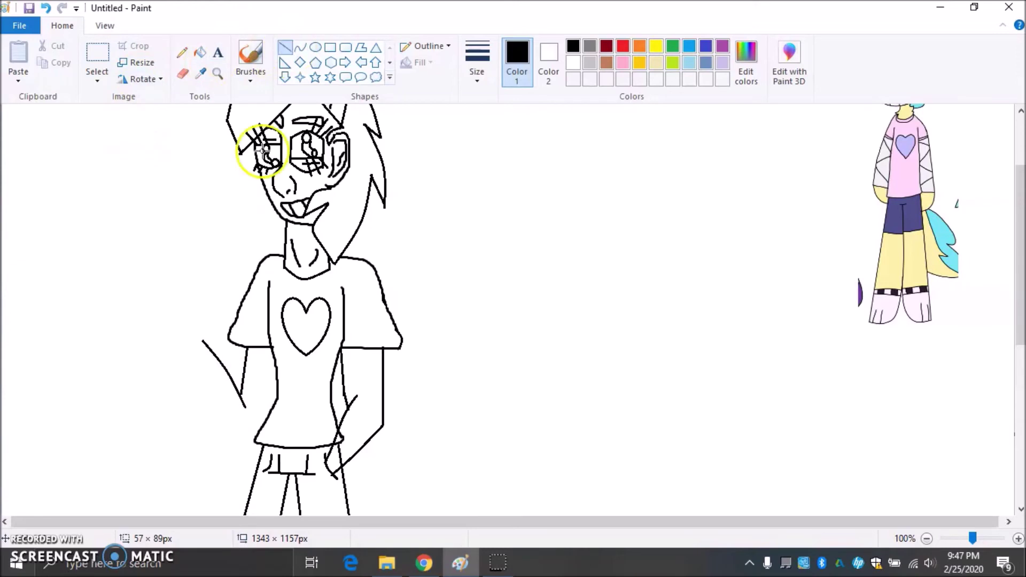
click(261, 57)
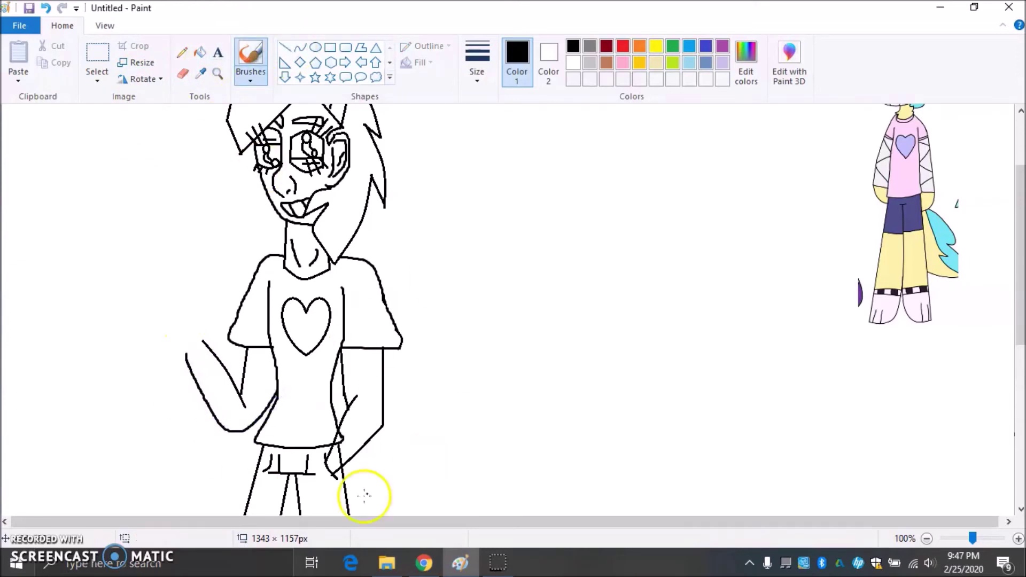
- Erase the shirt hem corner overlapping the pocketed forearm and draw a diagonal bandage line near its wrist
click(183, 74)
drag(345, 440, 338, 449)
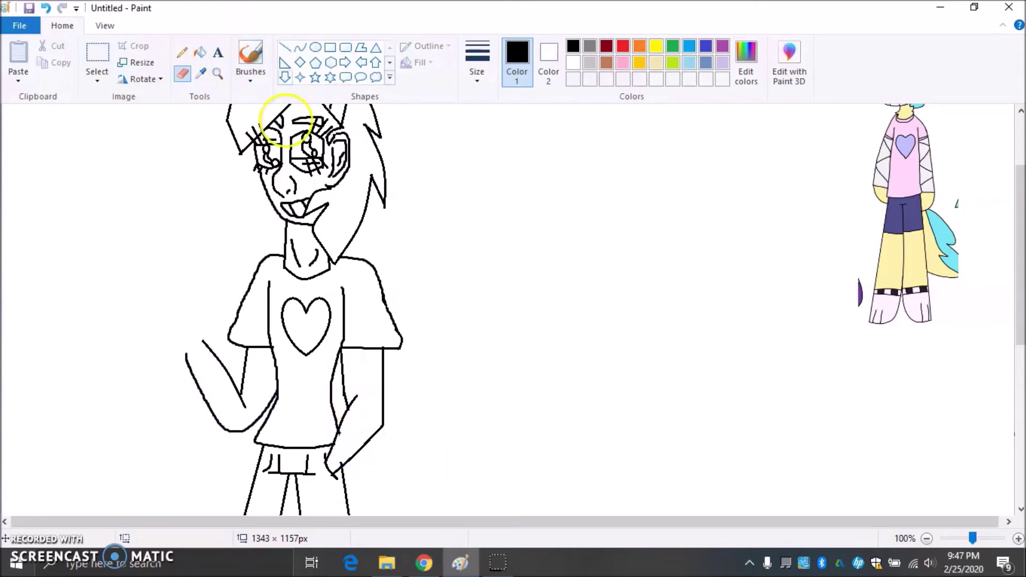
click(285, 50)
click(179, 76)
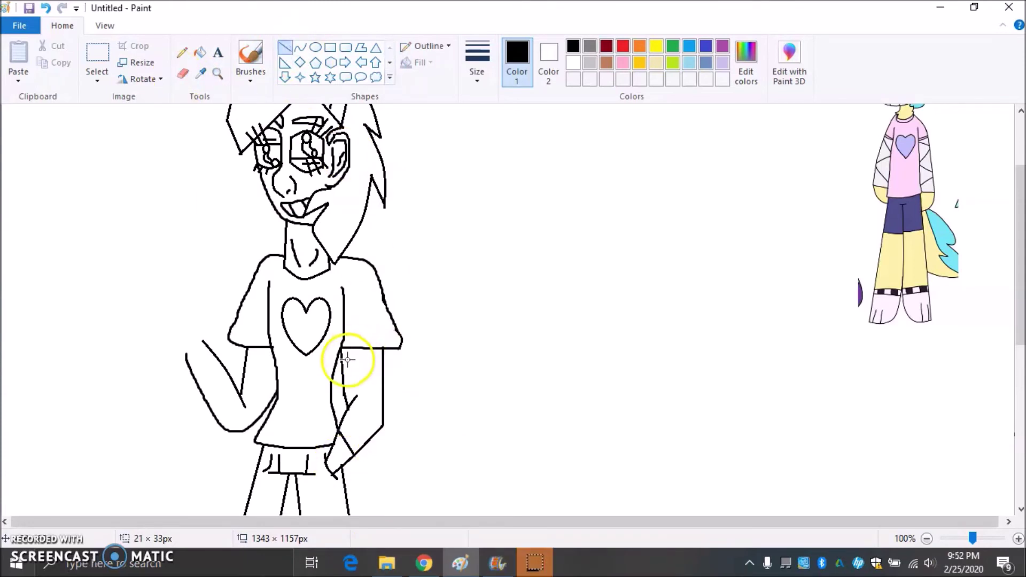
- Draw bandage lines across the pocketed arm below the sleeve and at the elbow
mouse_move(344, 359)
mouse_down()
mouse_move(382, 362)
mouse_move(347, 406)
mouse_up()
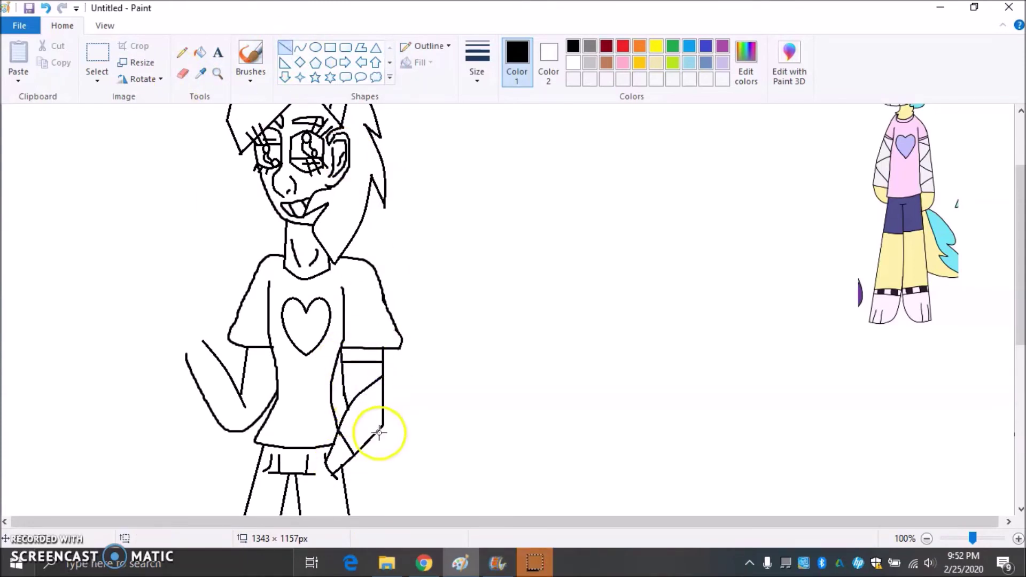
key(alt+h)
key(e)
click(399, 356)
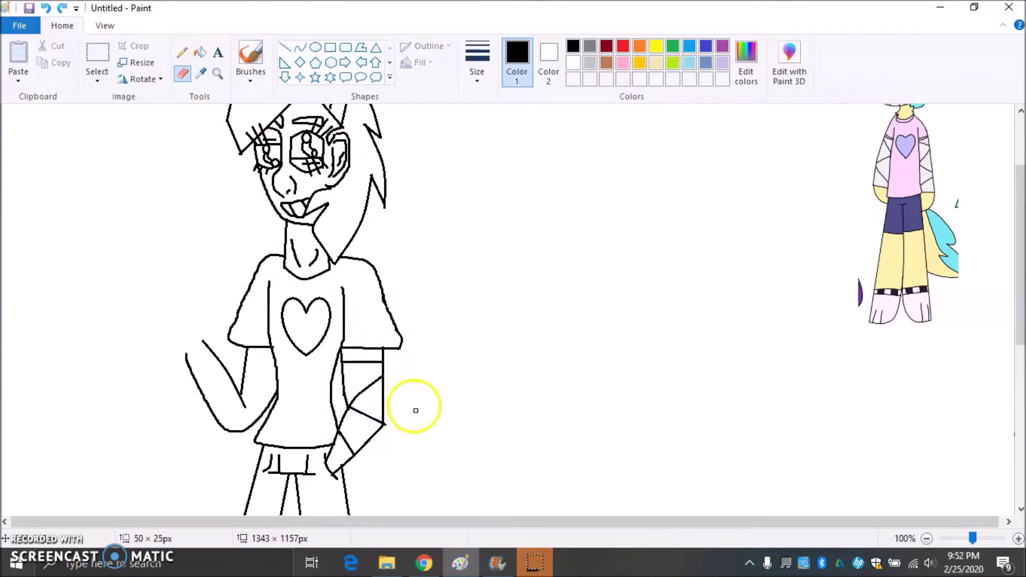
- Fill in the pocketed arm's bandages with more crossing lines along the forearm and above the elbow
click(285, 48)
click(346, 424)
click(47, 9)
drag(344, 418, 371, 438)
drag(361, 448, 358, 437)
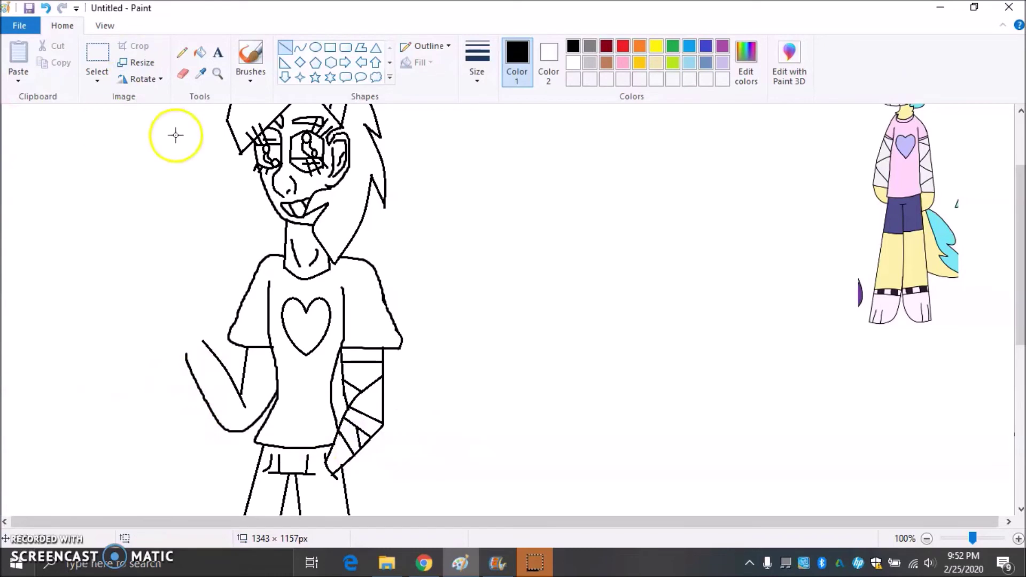
- Draw the raised arm's open hand with a thumb and spread fingers above the wrist
click(250, 54)
drag(195, 325, 180, 347)
key(ctrl+z)
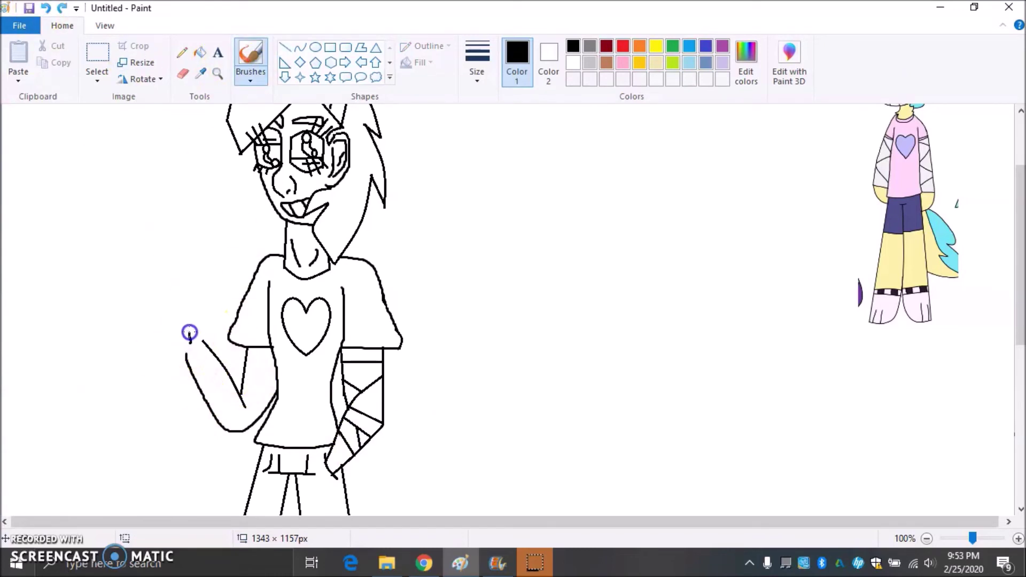
click(300, 47)
drag(194, 320, 184, 302)
click(251, 53)
click(183, 295)
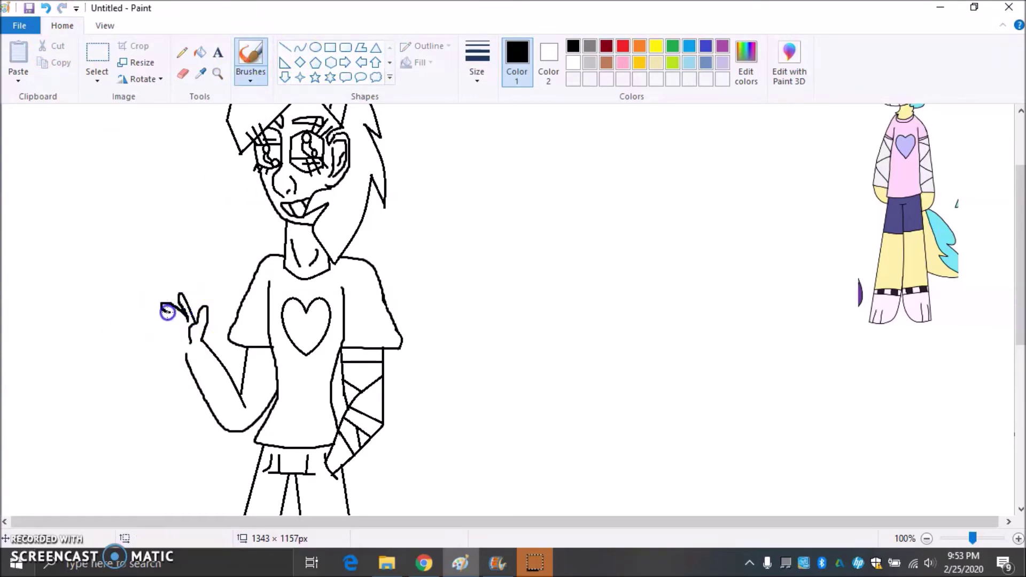
- Erase the palm edge and upper outer forearm line of the raised arm and redraw them as a straight line
click(182, 74)
click(138, 501)
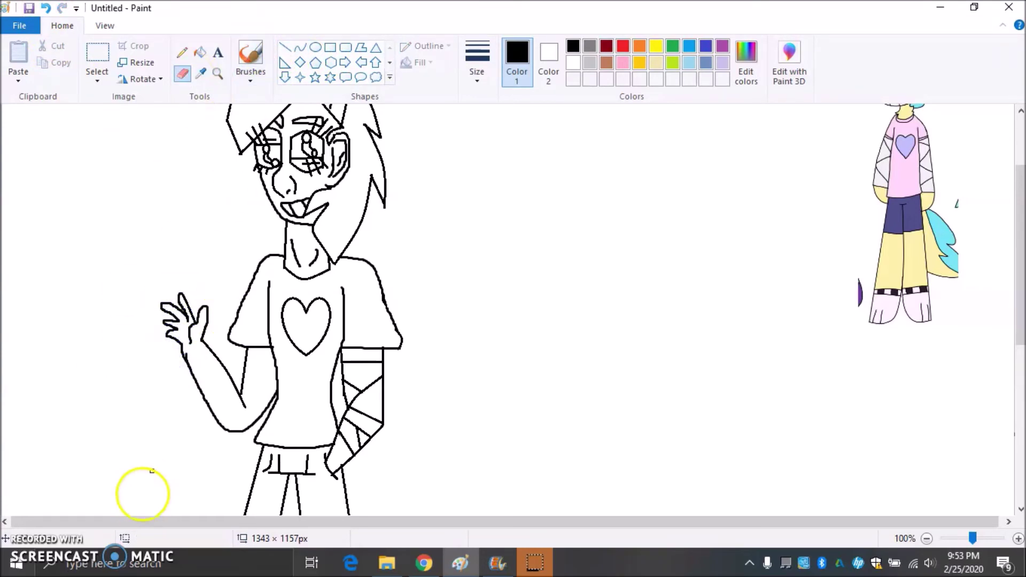
click(278, 46)
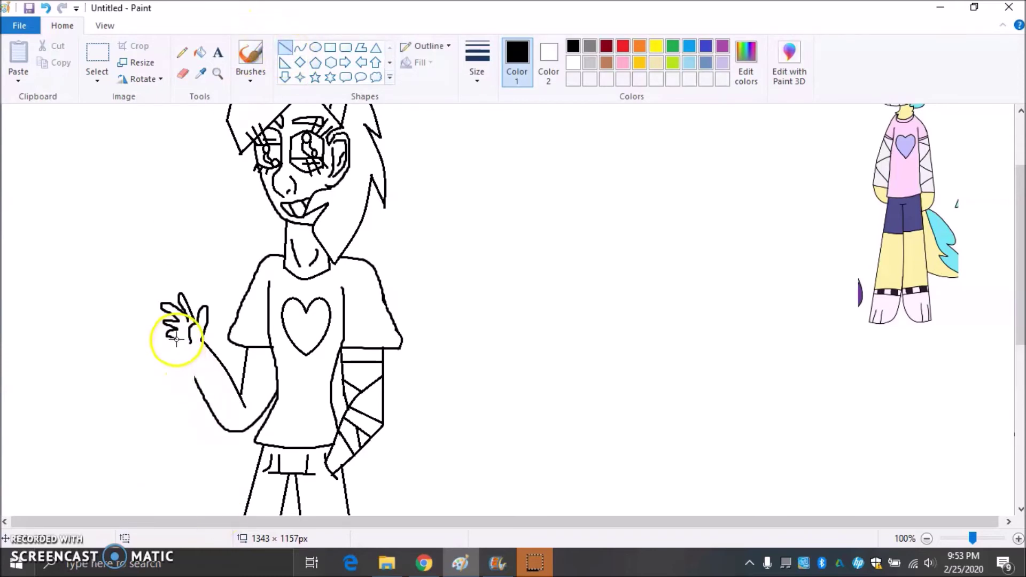
click(330, 291)
- Add curved lines at the base of the raised hand's fingers and erase the excess strokes
click(300, 48)
drag(179, 316, 192, 323)
click(182, 74)
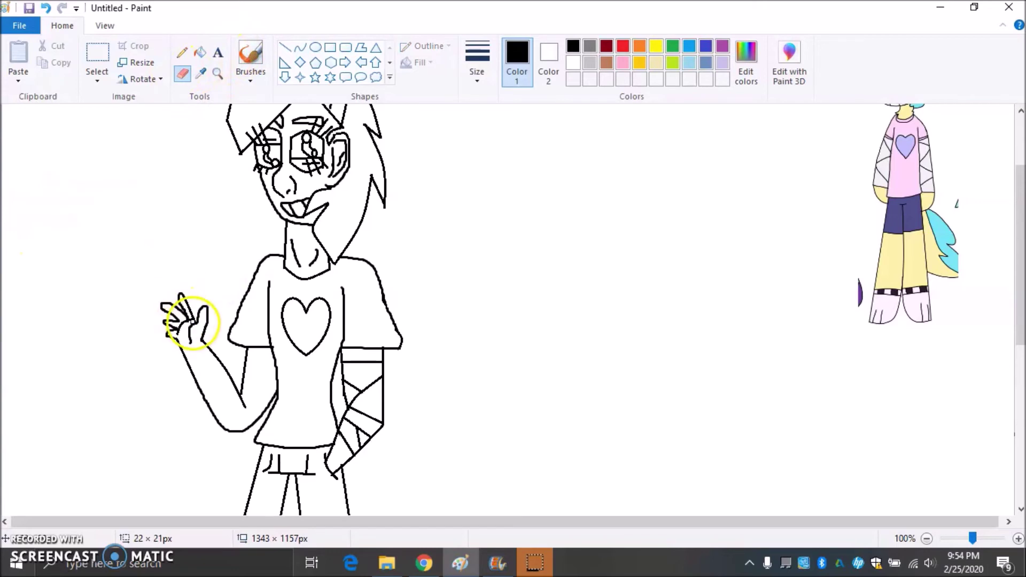
click(286, 48)
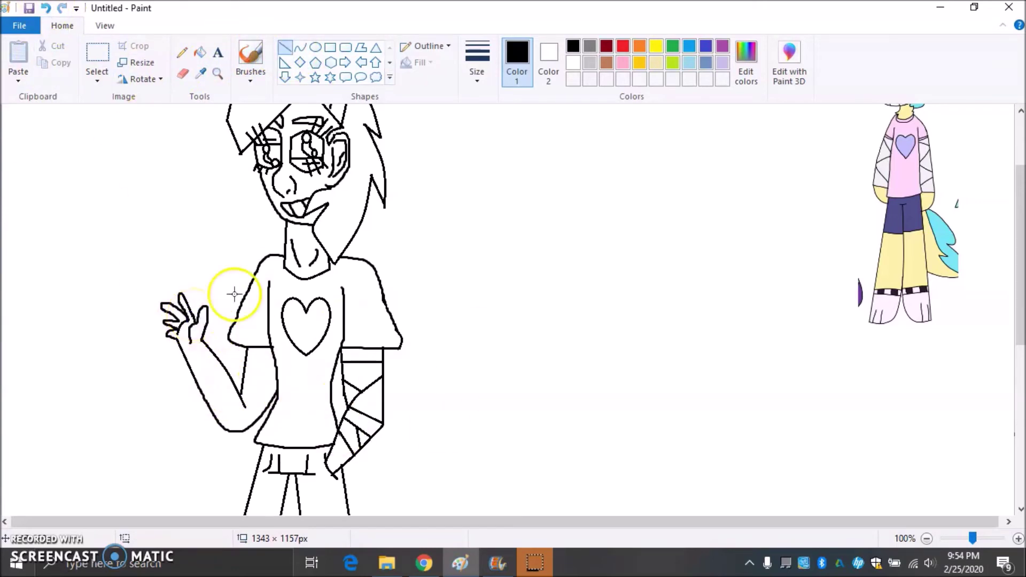
- Erase the raised forearm's outer line and redraw the palm edge and a straight line from wrist to elbow
click(182, 73)
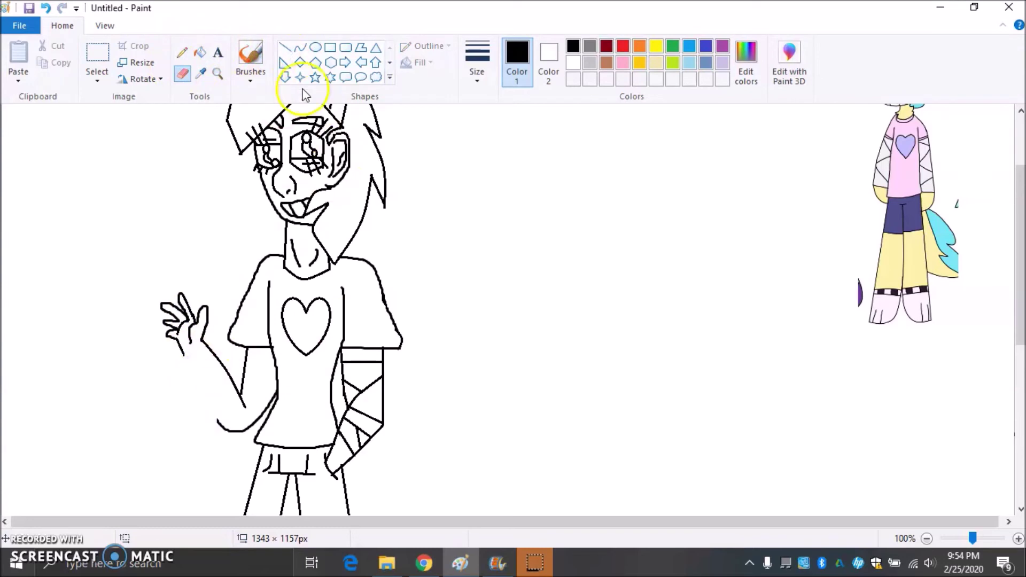
click(249, 56)
click(300, 47)
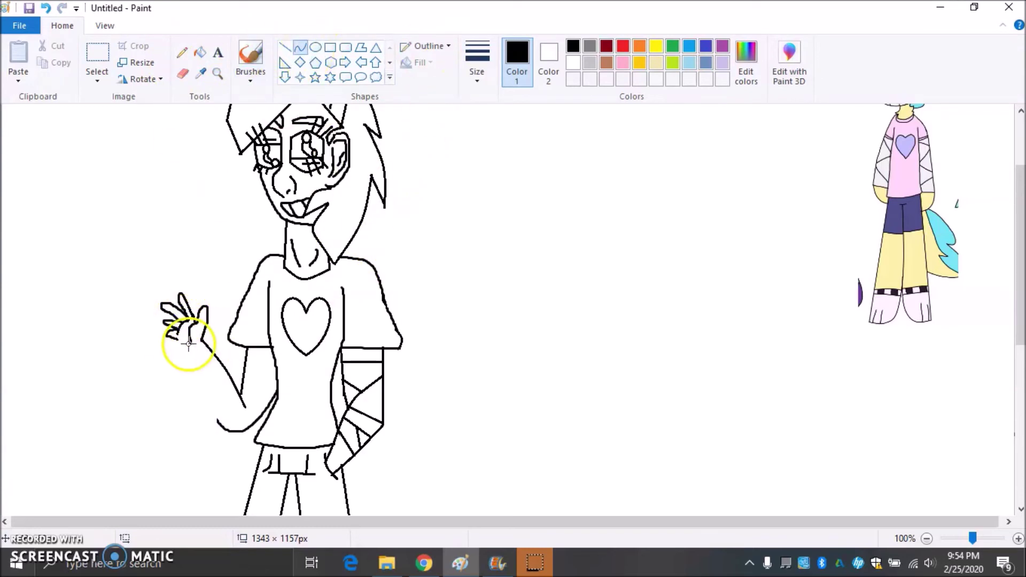
click(283, 49)
drag(190, 347, 216, 426)
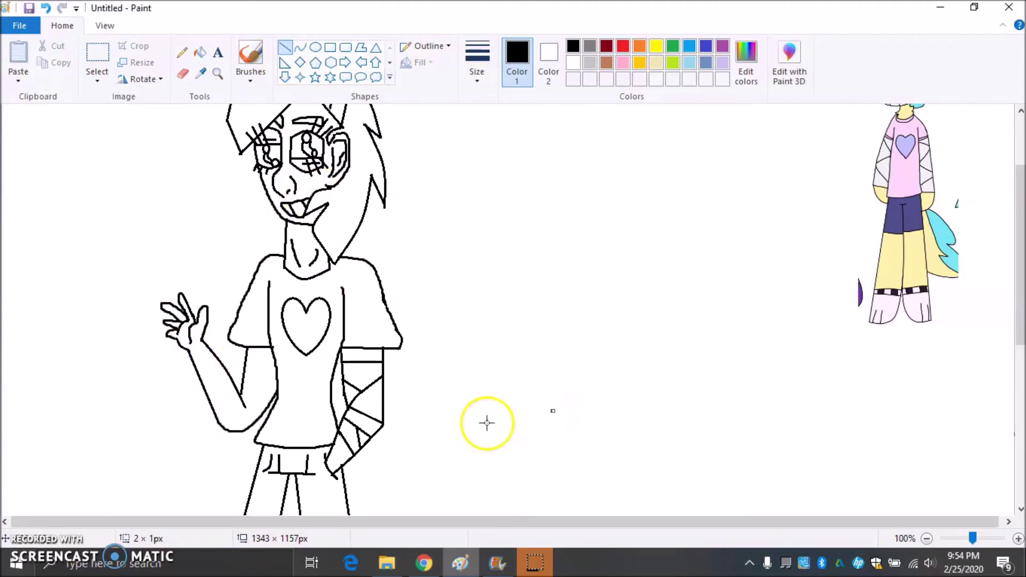
- Draw crossing bandage lines over the raised arm, from below the sleeve around the elbow and along the forearm
scroll(299, 299, down, 2)
mouse_move(213, 298)
mouse_down()
mouse_move(208, 326)
mouse_move(251, 367)
mouse_up()
click(47, 8)
drag(246, 311, 278, 313)
click(46, 8)
click(240, 339)
drag(227, 317, 222, 373)
drag(213, 323, 216, 355)
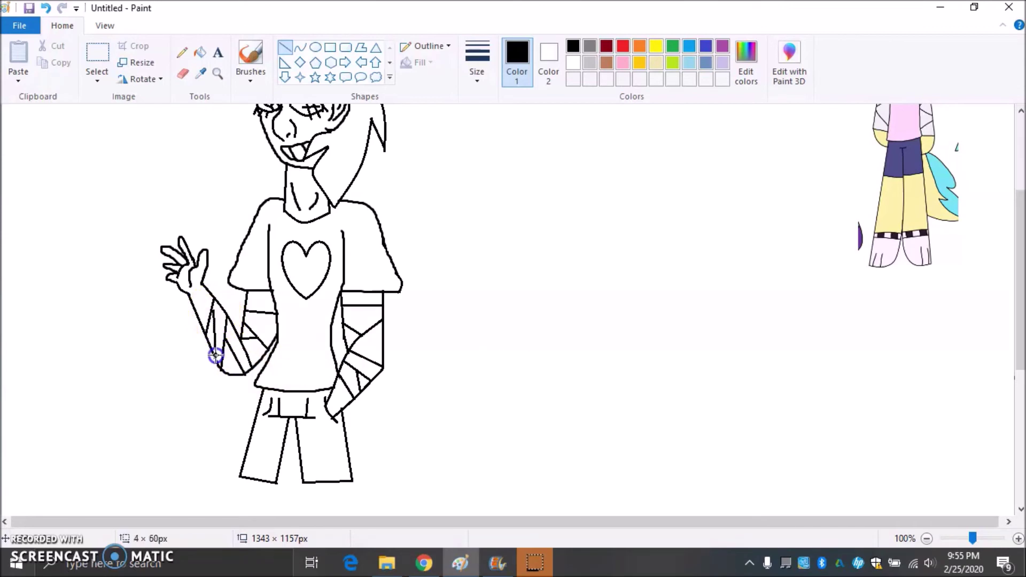
click(250, 56)
click(214, 312)
- Draw two long straight lines below the shorts for the leg on the pocketed-arm side
scroll(946, 262, down, 3)
click(284, 47)
mouse_move(309, 286)
mouse_down()
mouse_move(327, 316)
mouse_move(320, 377)
mouse_up()
drag(344, 289, 358, 384)
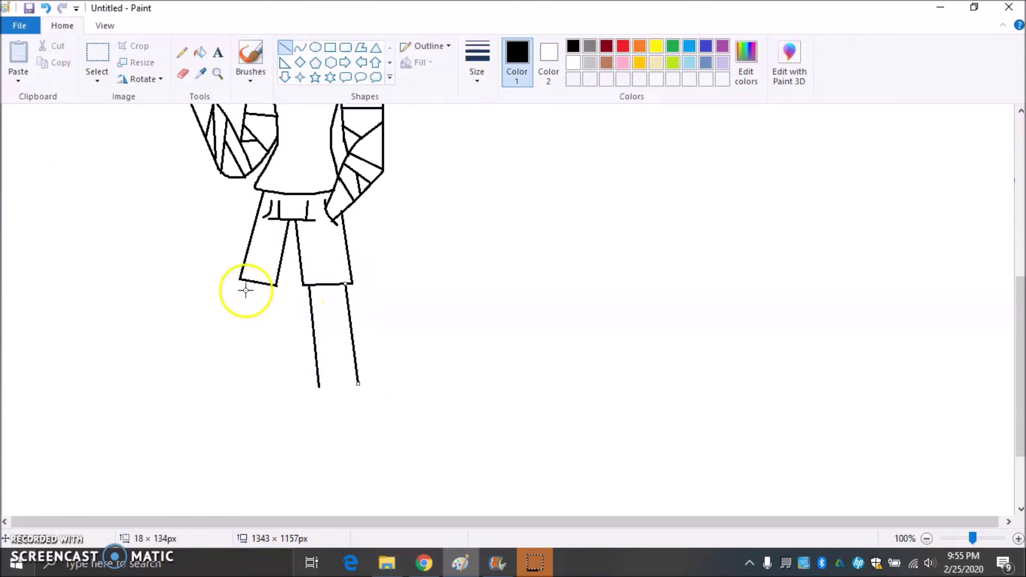
- Brush in the other leg below the shorts with two curved lines slanting inward towards the ankle
click(300, 47)
click(245, 283)
click(250, 56)
key(ctrl+z)
mouse_move(241, 282)
mouse_down()
mouse_move(241, 320)
mouse_move(279, 394)
mouse_up()
drag(289, 355, 305, 386)
- Draw a long curved tail behind the hip and leg, with pointed tufts and an inner fur line
mouse_move(1020, 332)
mouse_down()
mouse_move(1019, 215)
mouse_move(1020, 261)
mouse_up()
mouse_move(332, 312)
mouse_down()
mouse_move(520, 415)
mouse_move(348, 481)
mouse_up()
drag(345, 392, 428, 442)
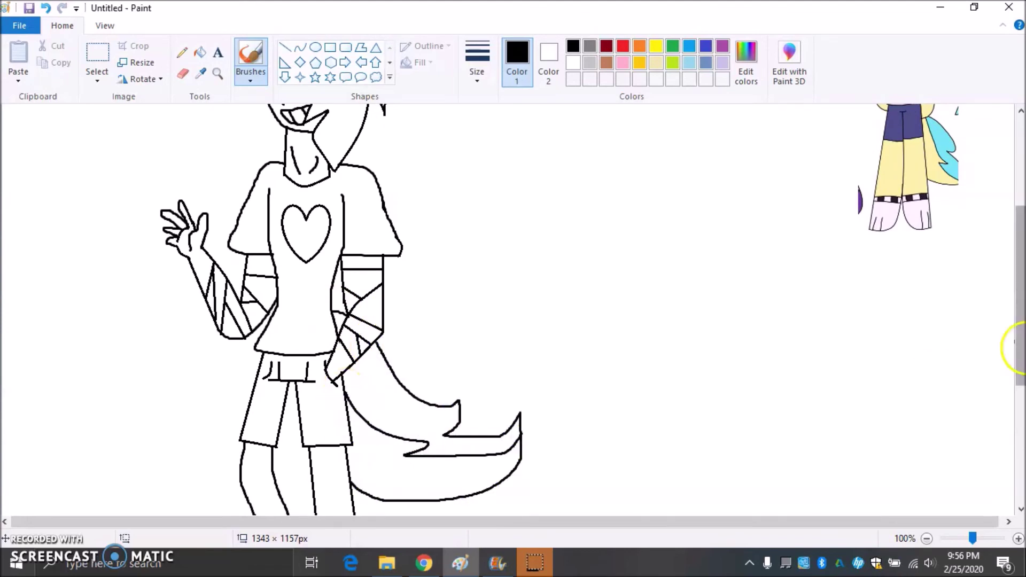
scroll(937, 378, down, 4)
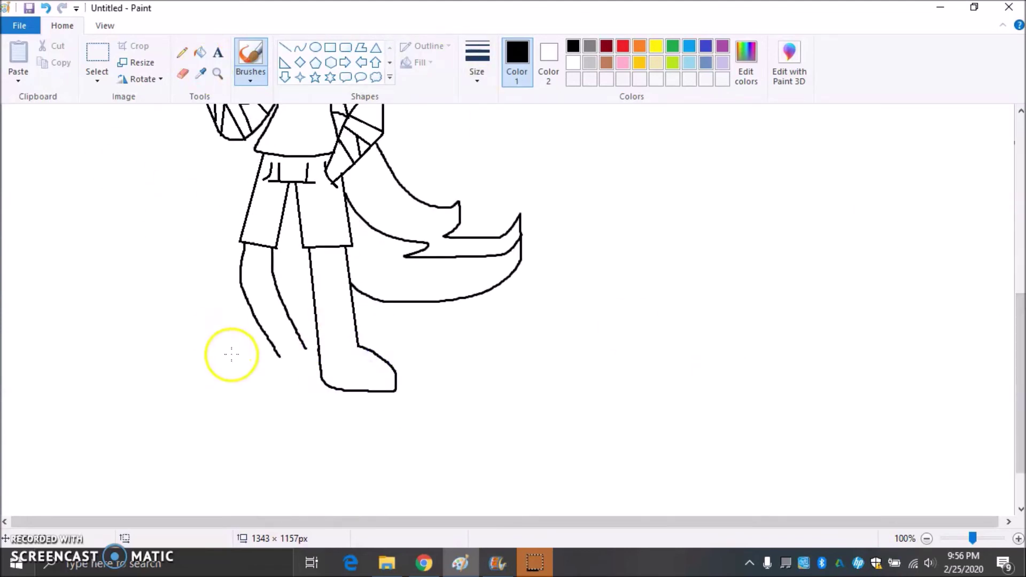
- Undo the oversized foot, redraw it smaller, and draw a rounded foot at the end of the other leg
key(ctrl+z)
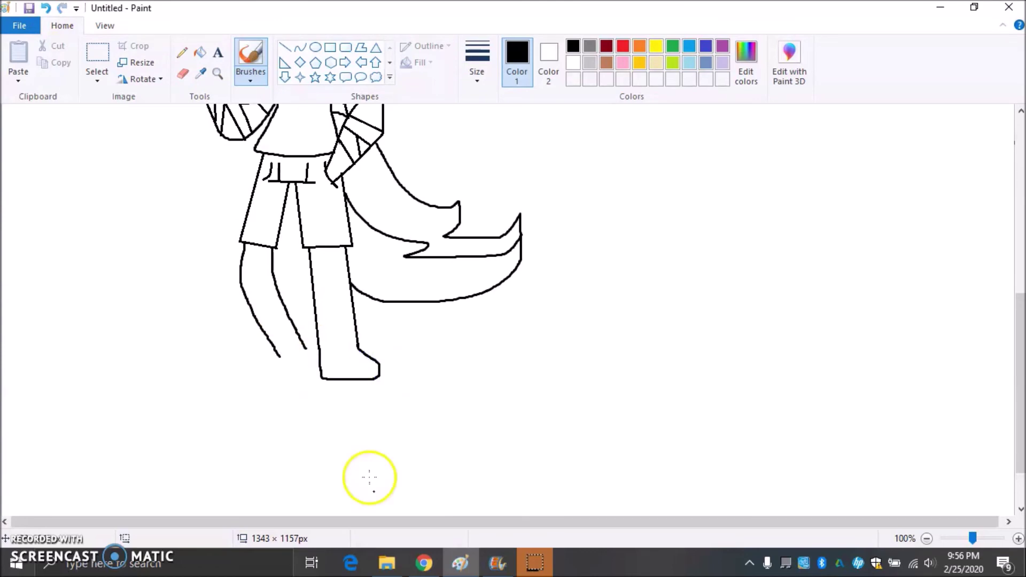
scroll(318, 361, up, 8)
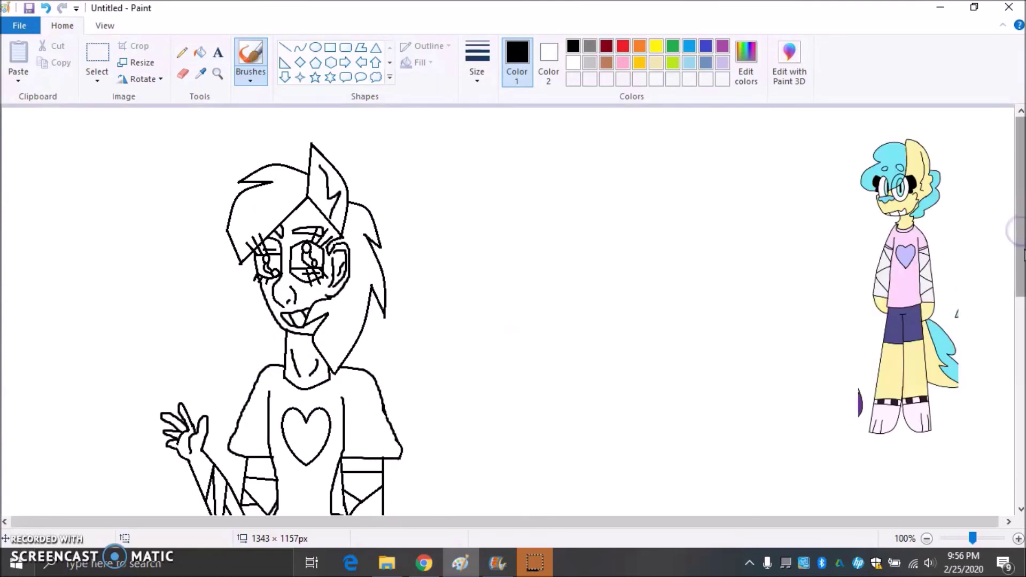
scroll(1021, 176, down, 6)
- Draw a narrow band across each ankle with straight lines and divide it into small blocks
click(285, 47)
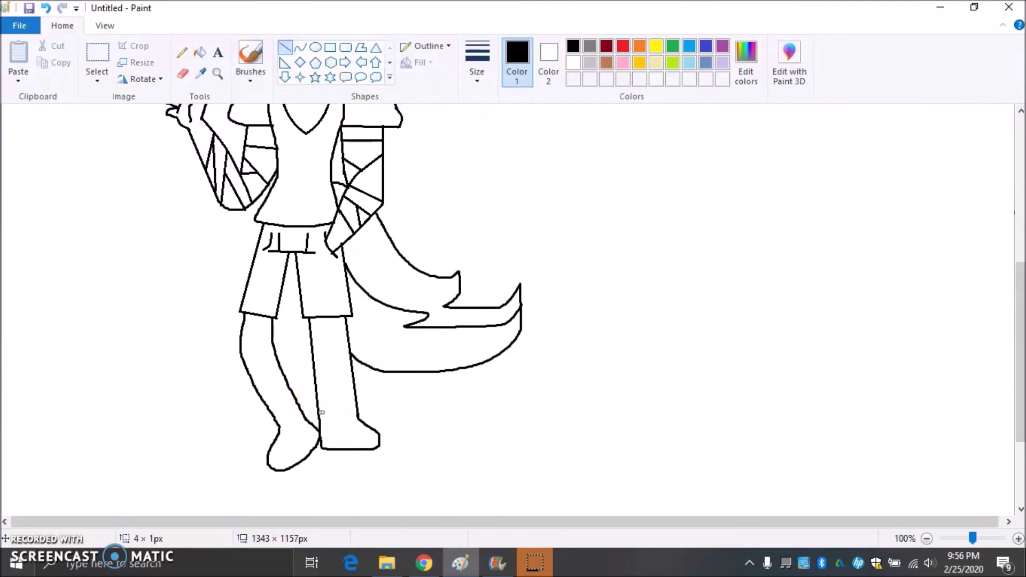
mouse_move(319, 415)
mouse_down()
mouse_move(358, 411)
mouse_move(357, 401)
mouse_up()
click(372, 400)
mouse_move(279, 425)
mouse_down()
mouse_move(351, 405)
mouse_move(286, 420)
mouse_up()
click(383, 408)
click(412, 409)
click(465, 403)
click(45, 8)
click(598, 356)
- Draw a small curved knee mark in the middle of each leg below the shorts
click(300, 46)
drag(337, 349, 337, 356)
click(601, 356)
click(48, 7)
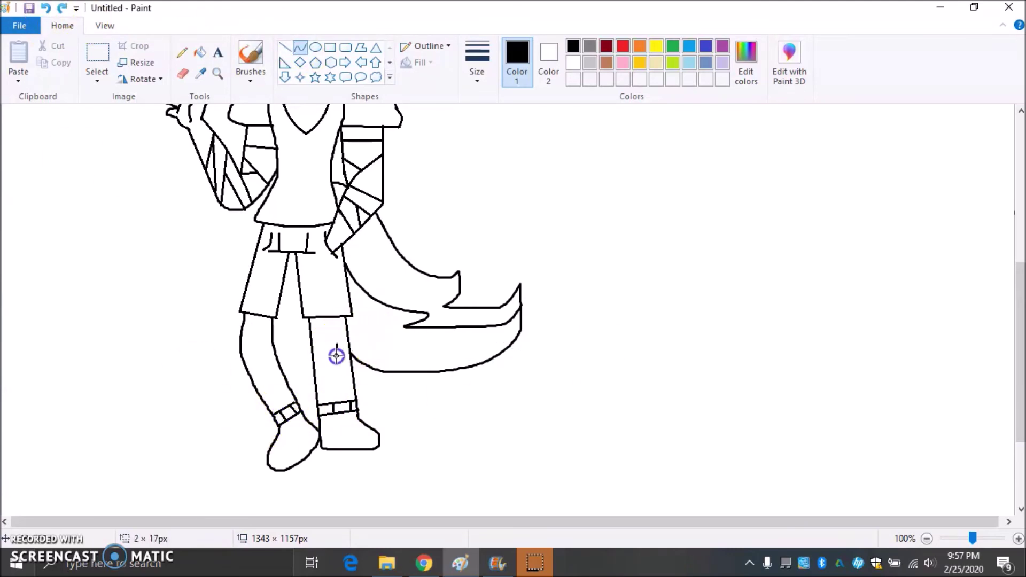
drag(258, 343, 259, 351)
- Draw a straight sole line across the lower part of each foot
click(285, 47)
mouse_move(273, 458)
mouse_down()
mouse_move(318, 434)
mouse_move(376, 445)
mouse_up()
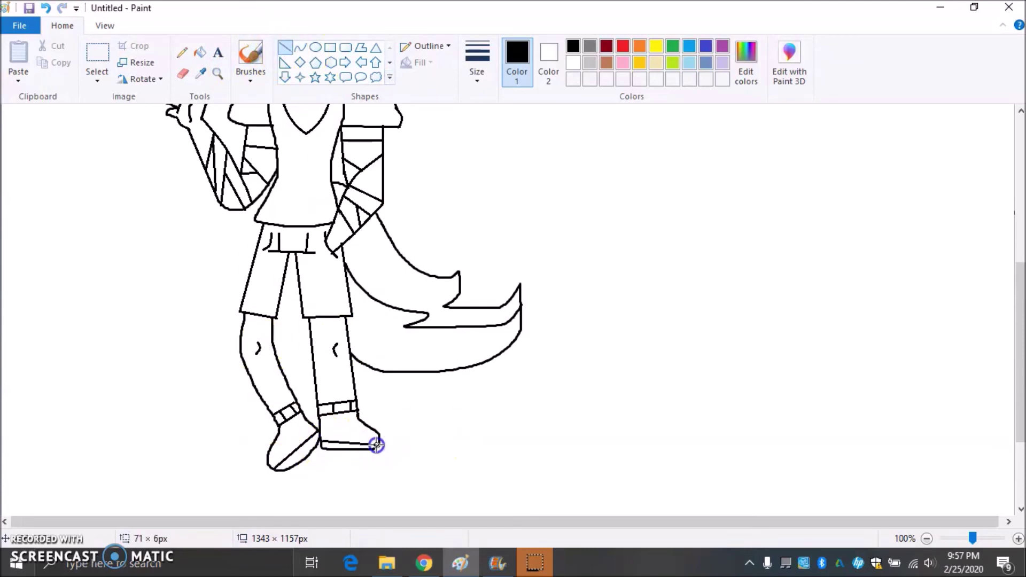
drag(1008, 286, 1007, 232)
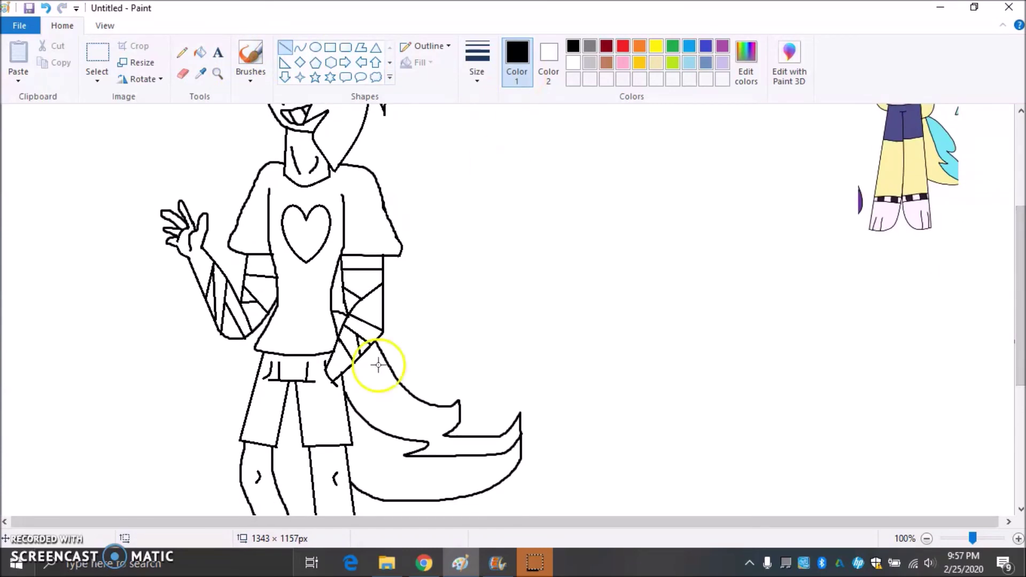
- Fill alternate blocks of both ankle bands and the dark parts of both eyes with black
scroll(217, 456, down, 3)
click(200, 52)
click(339, 360)
click(286, 361)
scroll(394, 209, up, 6)
click(320, 251)
click(270, 261)
- Brush a long pointed lock of hair beside the cheek, running down to the shoulder
click(251, 53)
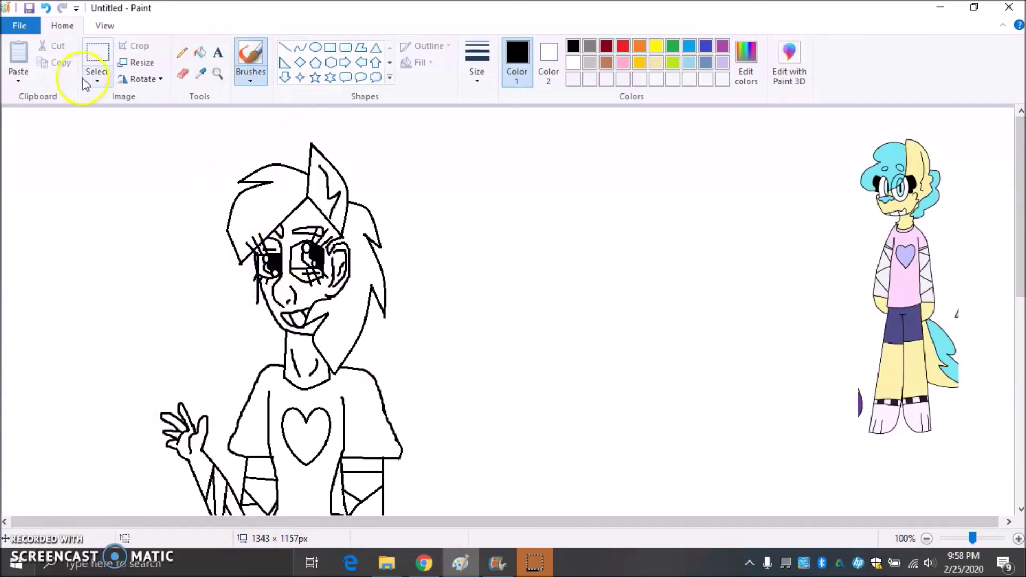
drag(258, 279, 266, 354)
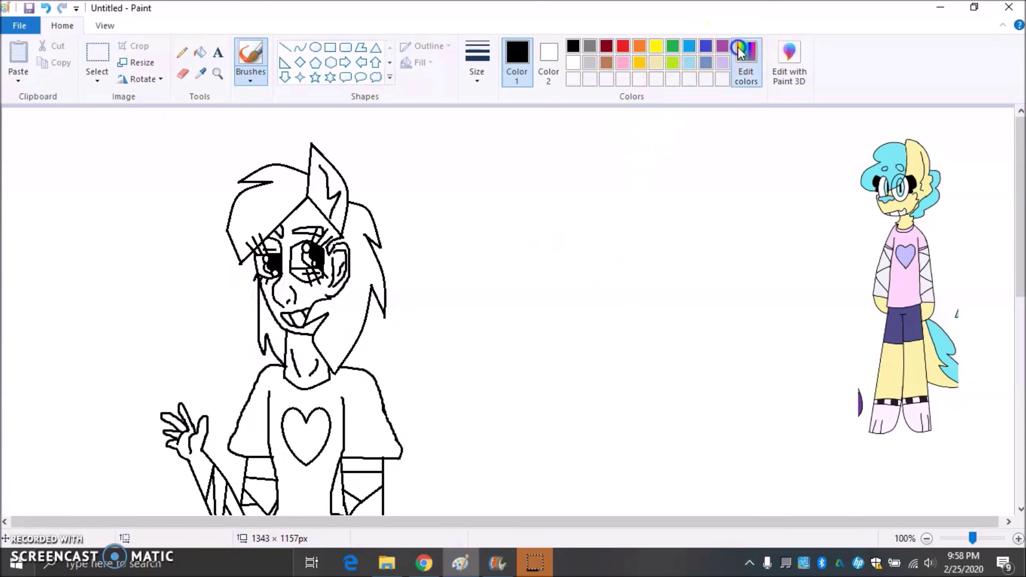
- Mix a custom teal and fill the fringe, the hair on both sides of the face and the eyebrows with it
click(741, 53)
drag(675, 243, 675, 261)
click(593, 382)
click(375, 382)
click(199, 52)
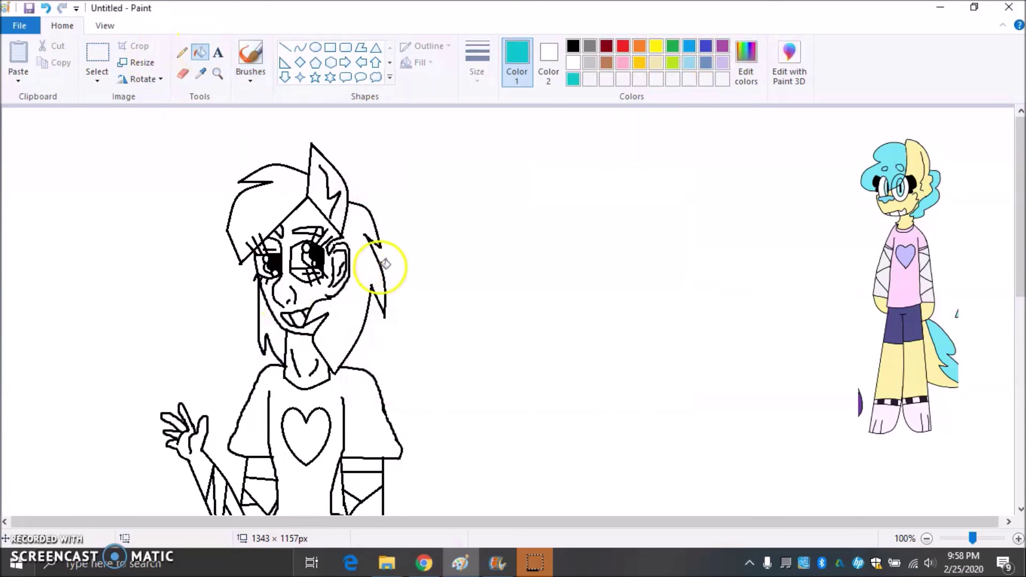
click(358, 283)
click(271, 332)
click(271, 202)
click(309, 231)
click(293, 231)
click(45, 8)
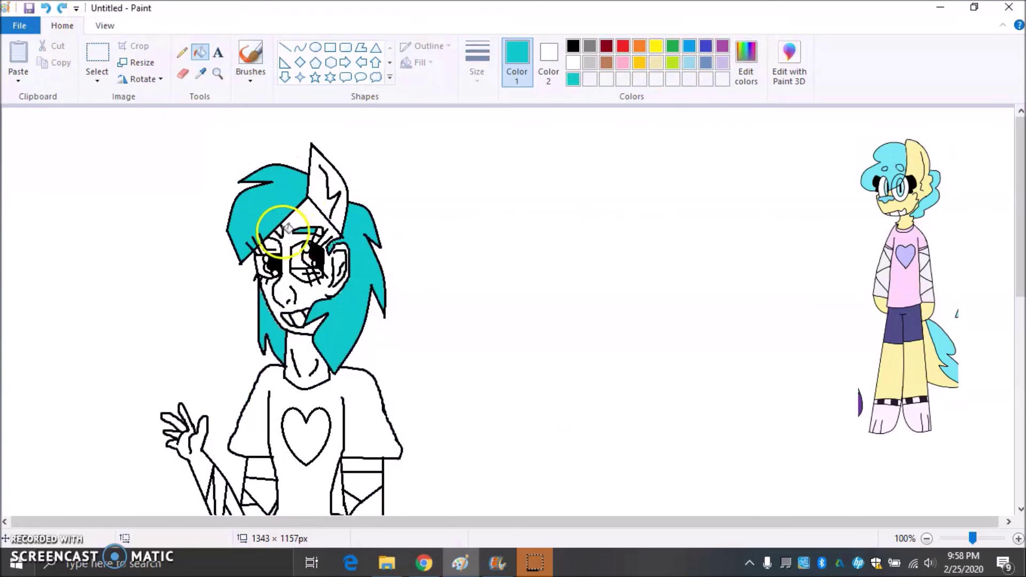
- Draw a second pointed animal ear in black behind the fringe, with an inner fur line
click(285, 47)
click(573, 45)
click(588, 227)
mouse_move(244, 159)
mouse_down()
mouse_move(255, 173)
mouse_move(249, 154)
mouse_move(236, 193)
mouse_up()
double_click(46, 8)
click(441, 148)
click(300, 47)
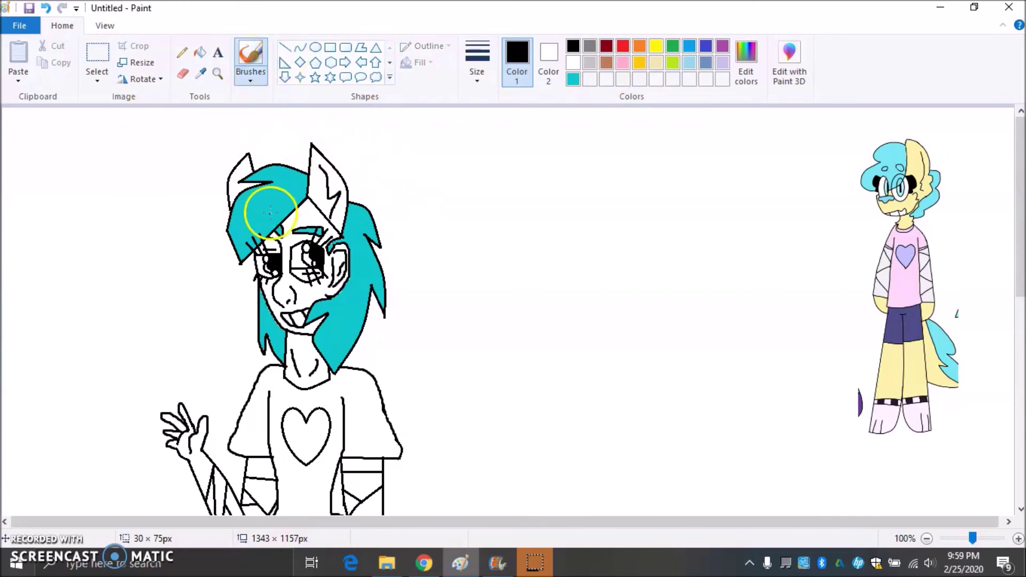
click(46, 8)
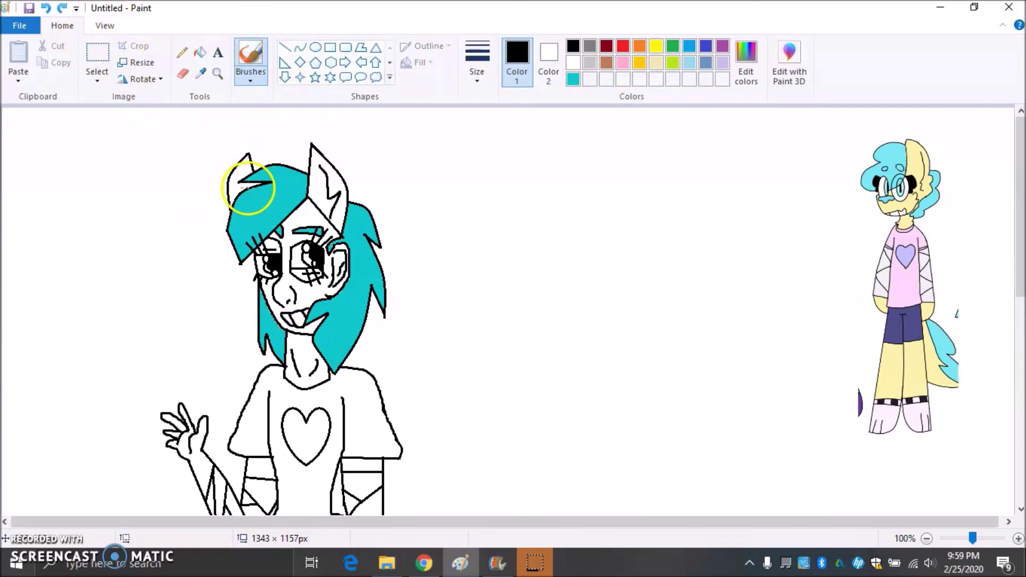
- Mix a custom dark navy and fill the shorts with it
scroll(239, 185, down, 5)
click(746, 64)
click(457, 245)
click(669, 299)
click(374, 382)
click(200, 52)
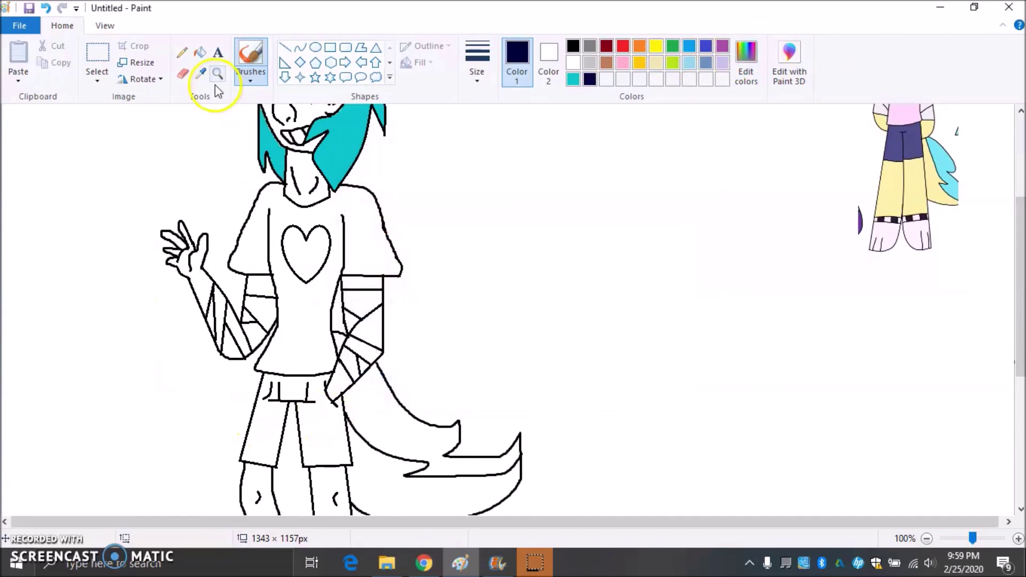
click(324, 419)
- Mix a pale yellow of red 255, green 252, blue 183 and fill the ears, face, neck and hands with it
scroll(970, 326, down, 3)
click(656, 46)
click(746, 64)
click(662, 198)
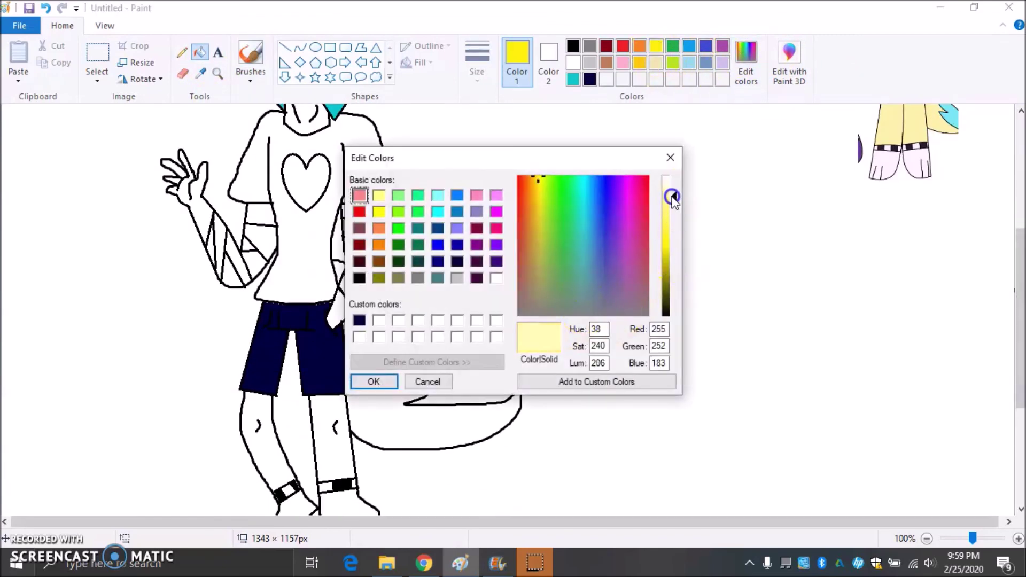
click(377, 378)
scroll(448, 365, up, 4)
click(243, 140)
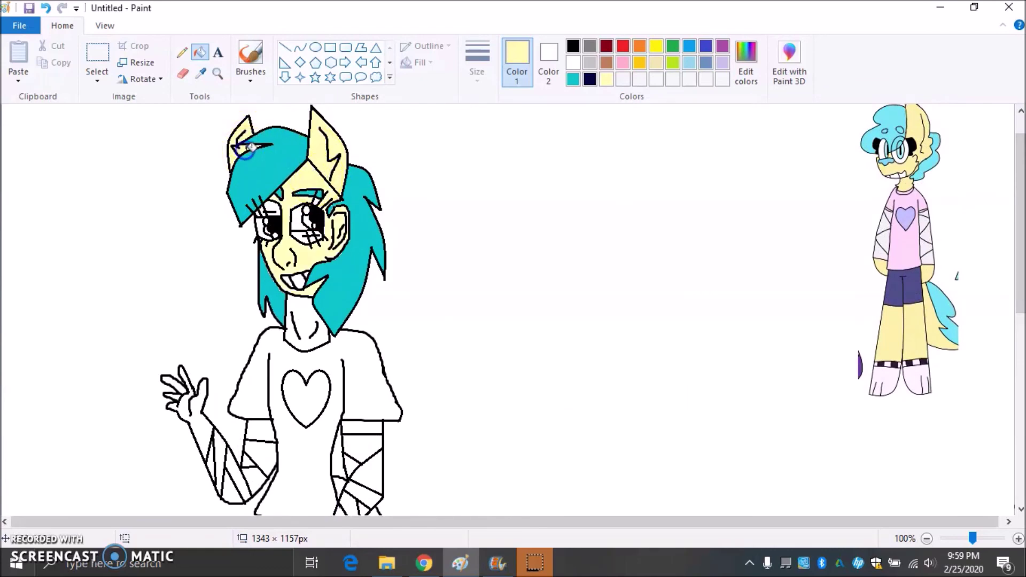
click(315, 324)
scroll(561, 435, down, 3)
click(203, 331)
click(179, 305)
click(338, 428)
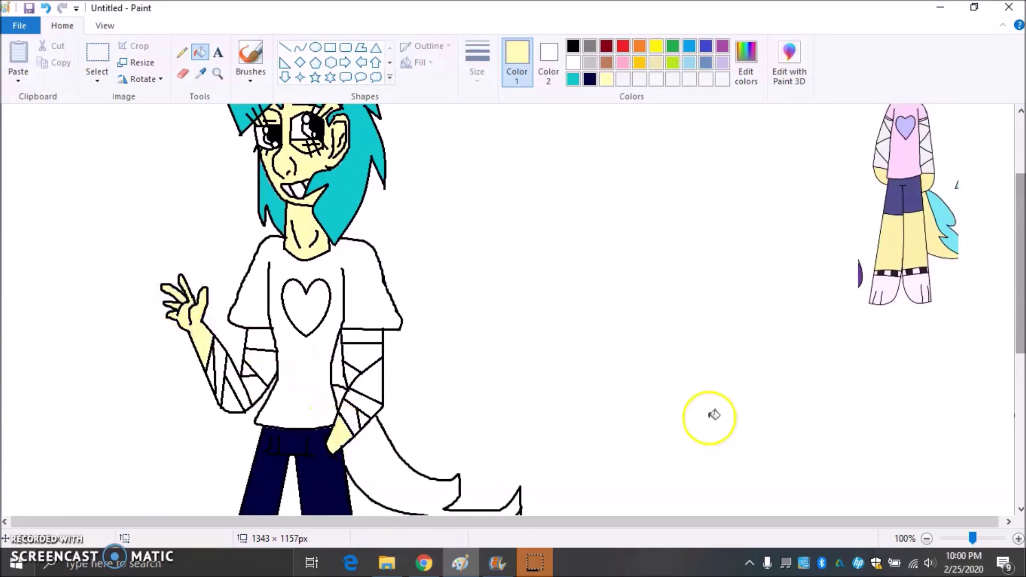
- Choose the stronger light yellow from the basic colours and try it on the face
click(746, 64)
click(377, 199)
click(377, 378)
click(303, 164)
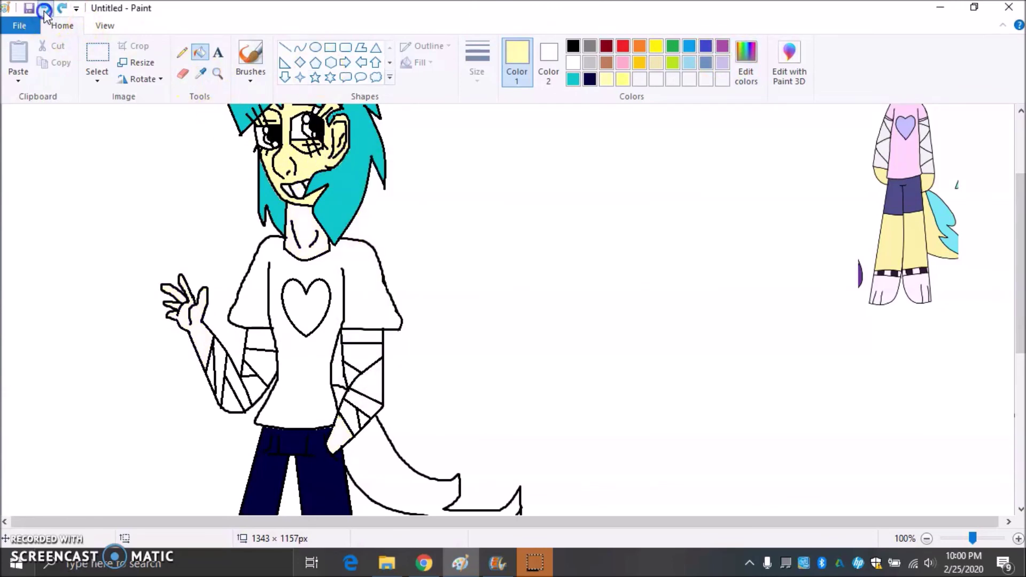
- Undo the recent yellow fills on the neck, hands and face
click(46, 15)
click(47, 11)
click(47, 11)
click(47, 11)
- Fill both animal ears and the face with the stronger light yellow
click(623, 79)
click(321, 169)
click(247, 168)
click(251, 186)
click(307, 212)
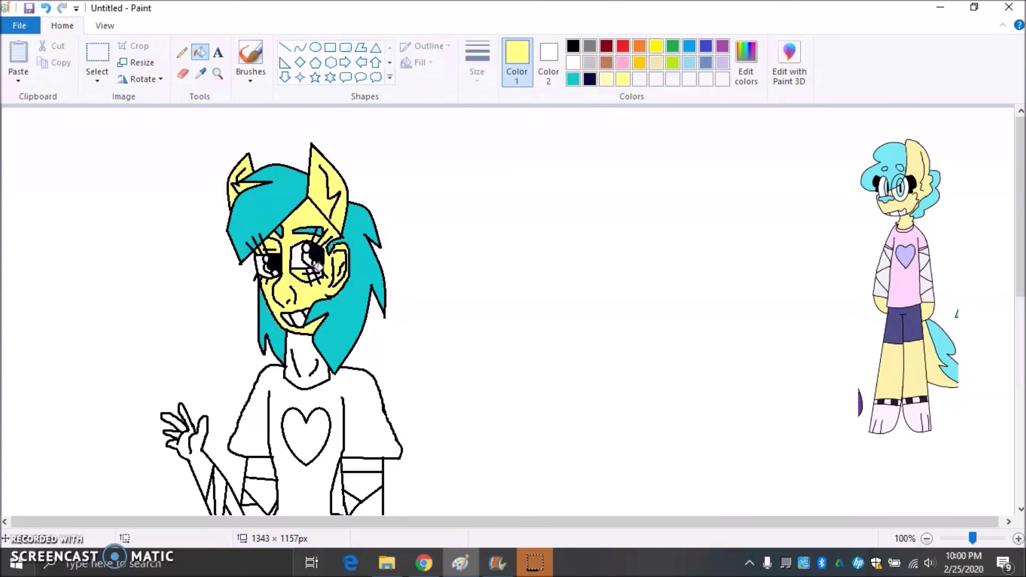
- Fill the neck, the lower part of the tail, both legs, both hands and the bare forearm with light yellow
scroll(312, 275, down, 5)
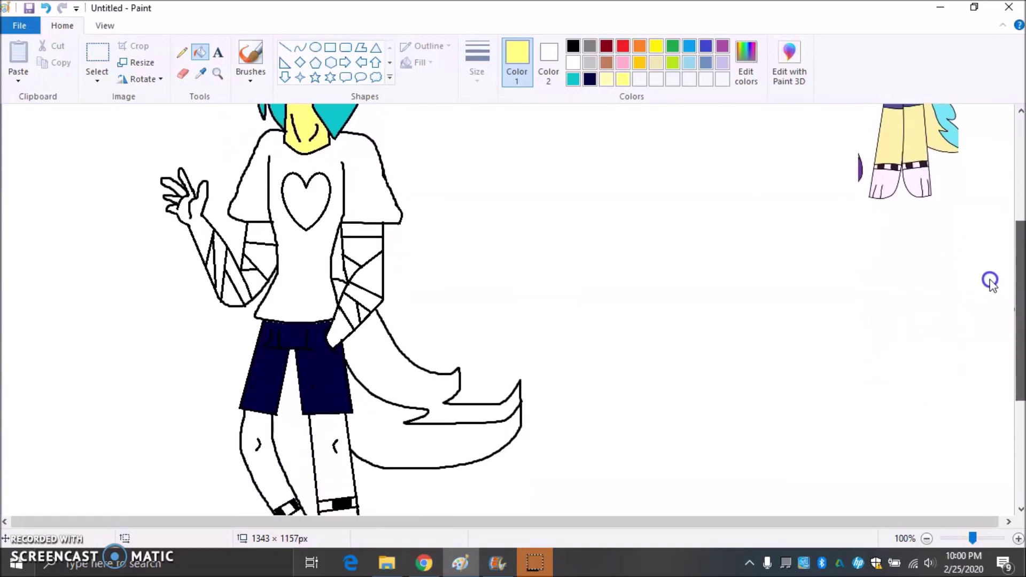
click(438, 438)
click(332, 455)
click(265, 473)
click(339, 334)
click(205, 227)
click(181, 186)
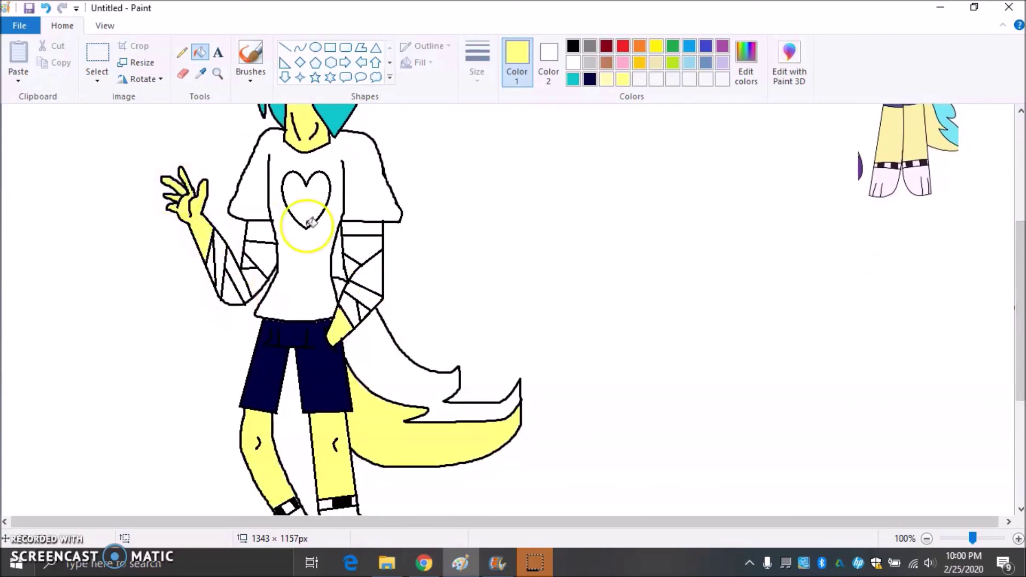
- Add a bright cyan to the custom colours and fill the eye on the fringe side with it
drag(1009, 286, 1009, 191)
click(690, 46)
click(746, 63)
click(437, 211)
click(596, 382)
click(373, 382)
click(271, 246)
- Fill the heart with lavender and the T-shirt and its sleeves with a custom light pink
click(722, 63)
click(306, 412)
click(746, 63)
click(496, 196)
drag(674, 211, 674, 194)
click(579, 383)
click(373, 381)
click(369, 383)
- Fill the upper part of the tail and the gap between the waist and the pocketed arm with teal
drag(1021, 171, 1023, 287)
click(573, 79)
click(429, 416)
click(339, 287)
- Mix a paler pink and fill both feet above the sole lines with it
click(747, 59)
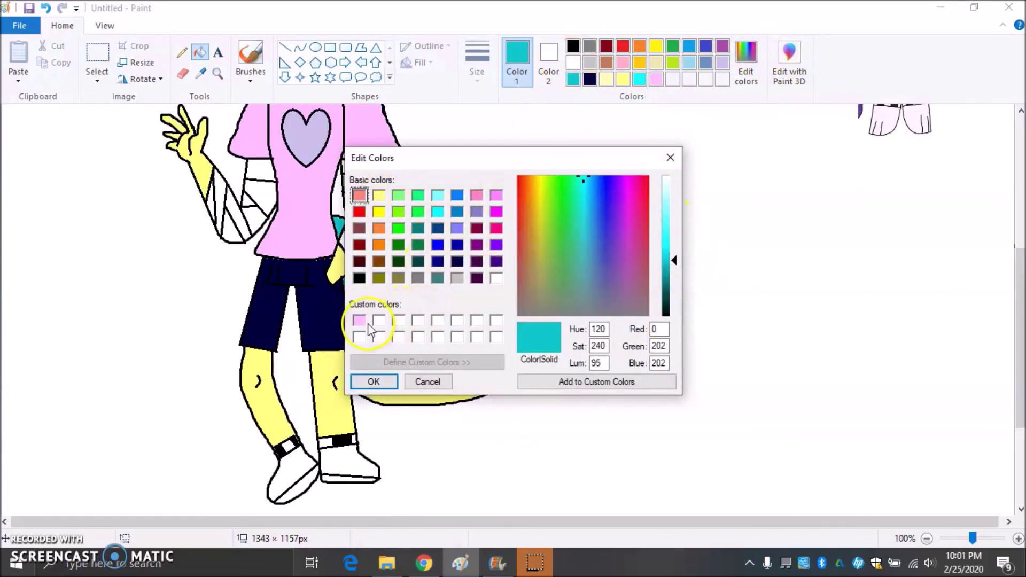
click(368, 326)
click(672, 188)
click(373, 381)
click(344, 466)
click(299, 468)
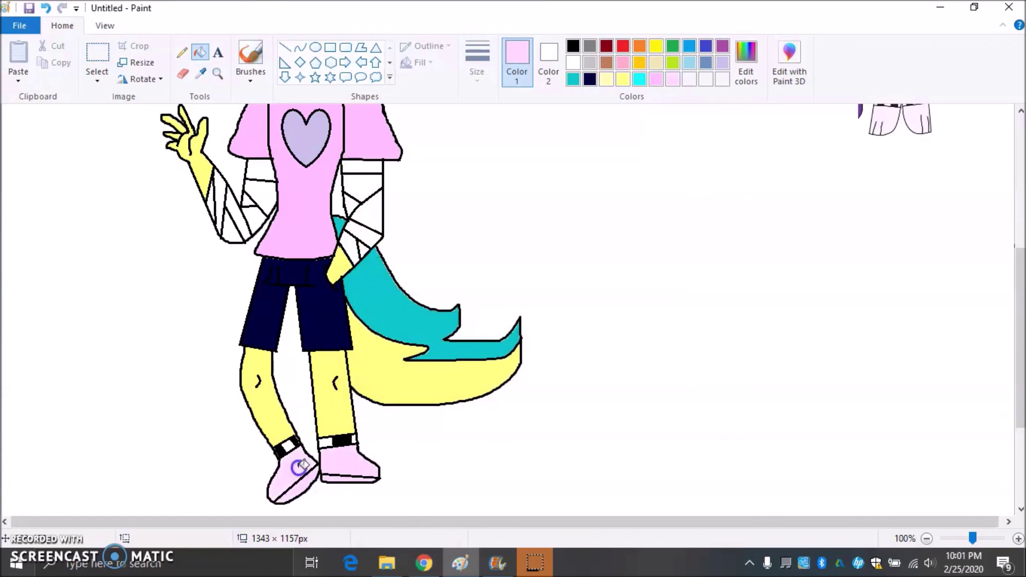